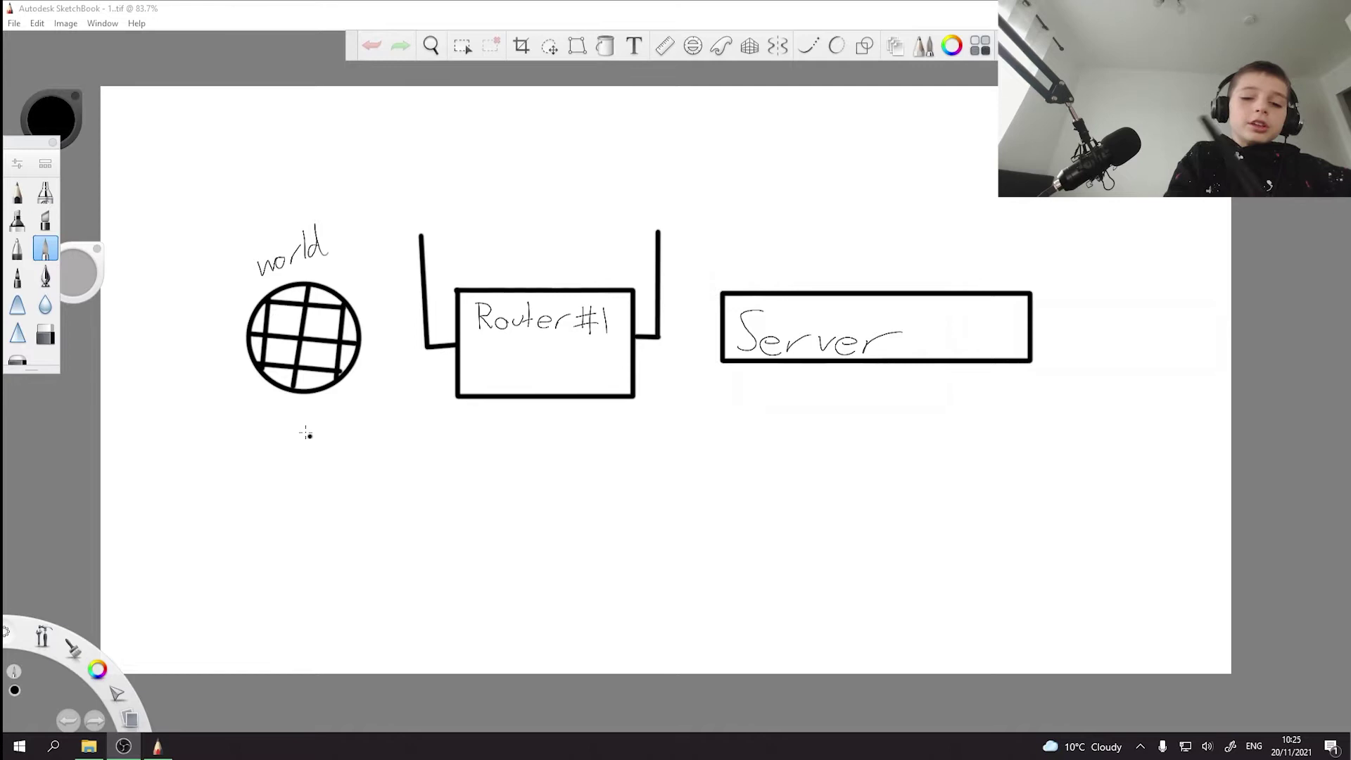
# Step: Sketch a globe-to-server line, then erase it along with the stray cross strokes
pyautogui.moveTo(308, 427)
pyautogui.mouseDown()
pyautogui.moveTo(814, 497)
pyautogui.moveTo(988, 406)
pyautogui.mouseUp()
pyautogui.moveTo(563, 475); pyautogui.dragTo(665, 583)
pyautogui.moveTo(623, 521)
pyautogui.mouseDown()
pyautogui.moveTo(709, 484)
pyautogui.moveTo(480, 644)
pyautogui.mouseUp()
pyautogui.click(45, 335)
pyautogui.moveTo(845, 549)
pyautogui.mouseDown()
pyautogui.moveTo(951, 588)
pyautogui.moveTo(351, 621)
pyautogui.mouseUp()
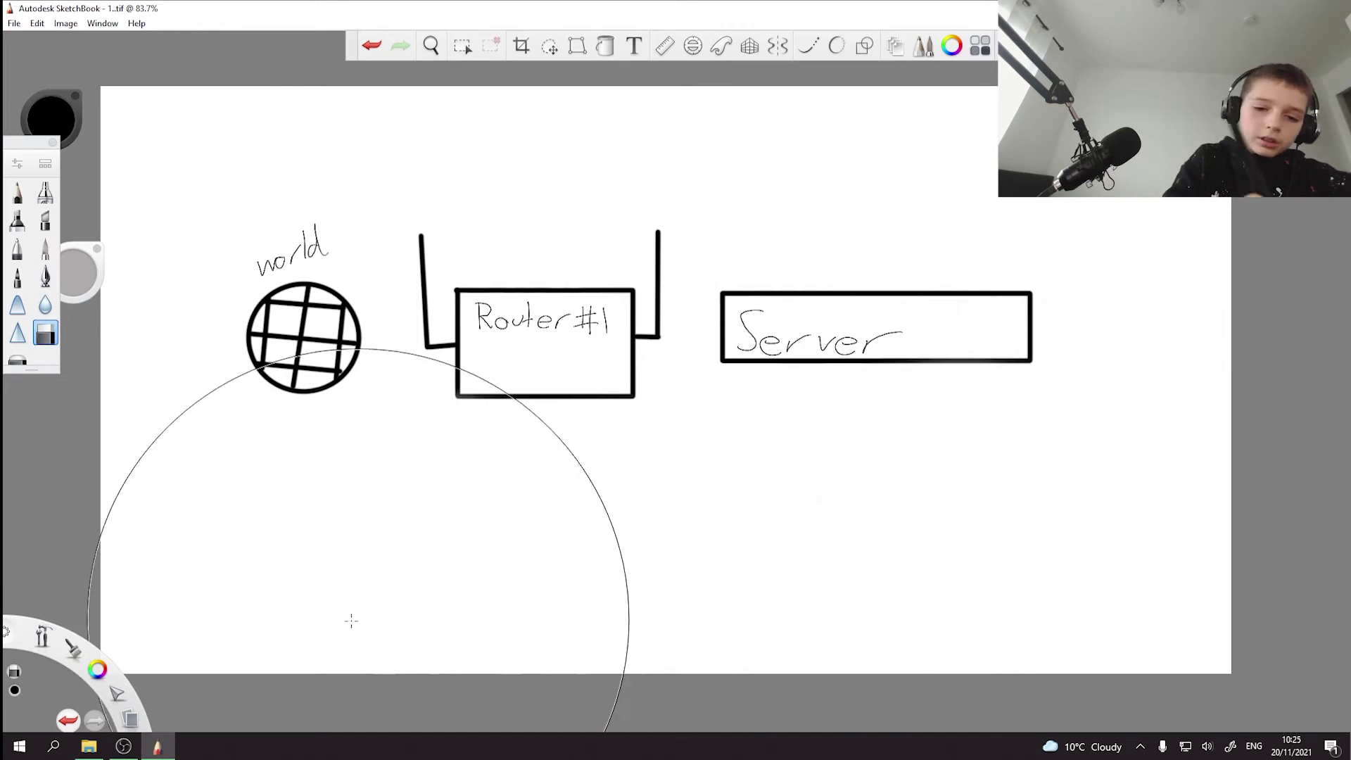
pyautogui.click(45, 251)
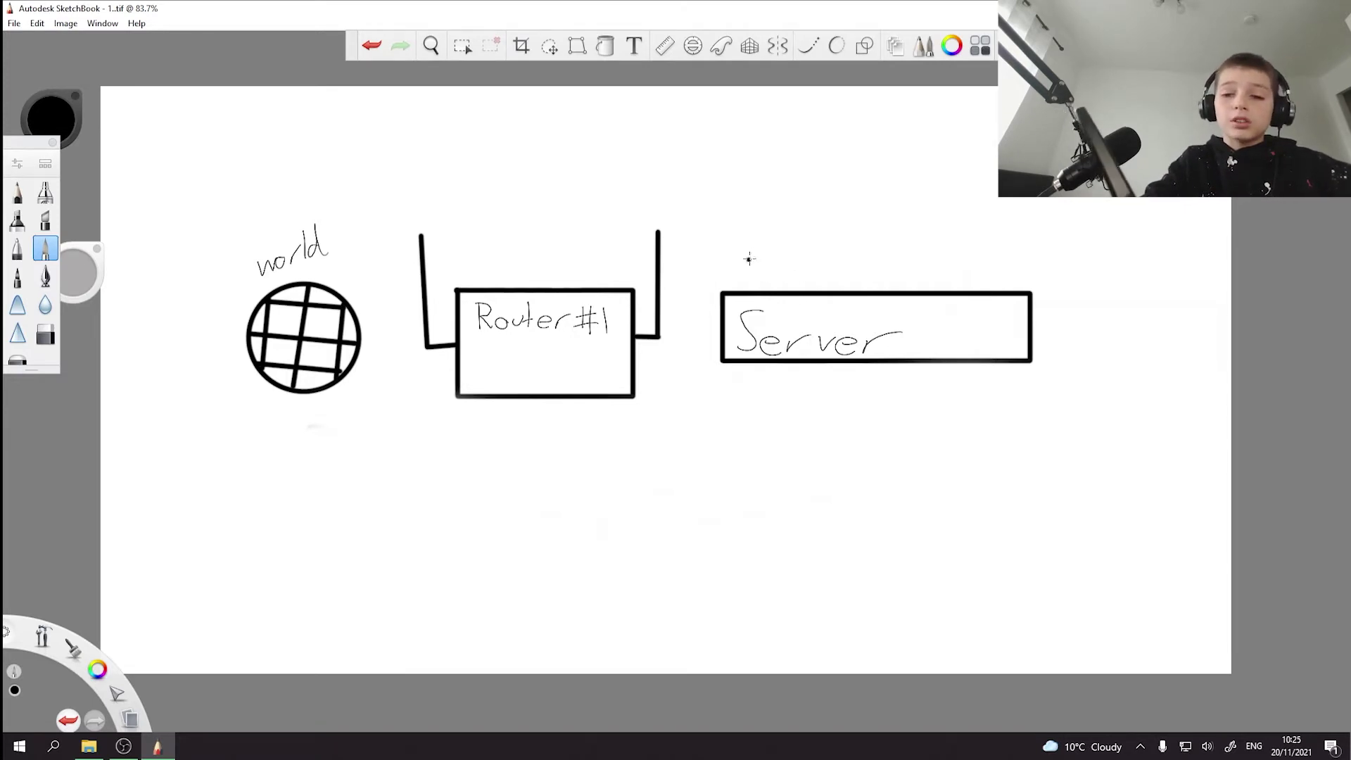
# Step: Handwrite the port 25565 above the Server box
pyautogui.moveTo(748, 259); pyautogui.dragTo(774, 276)
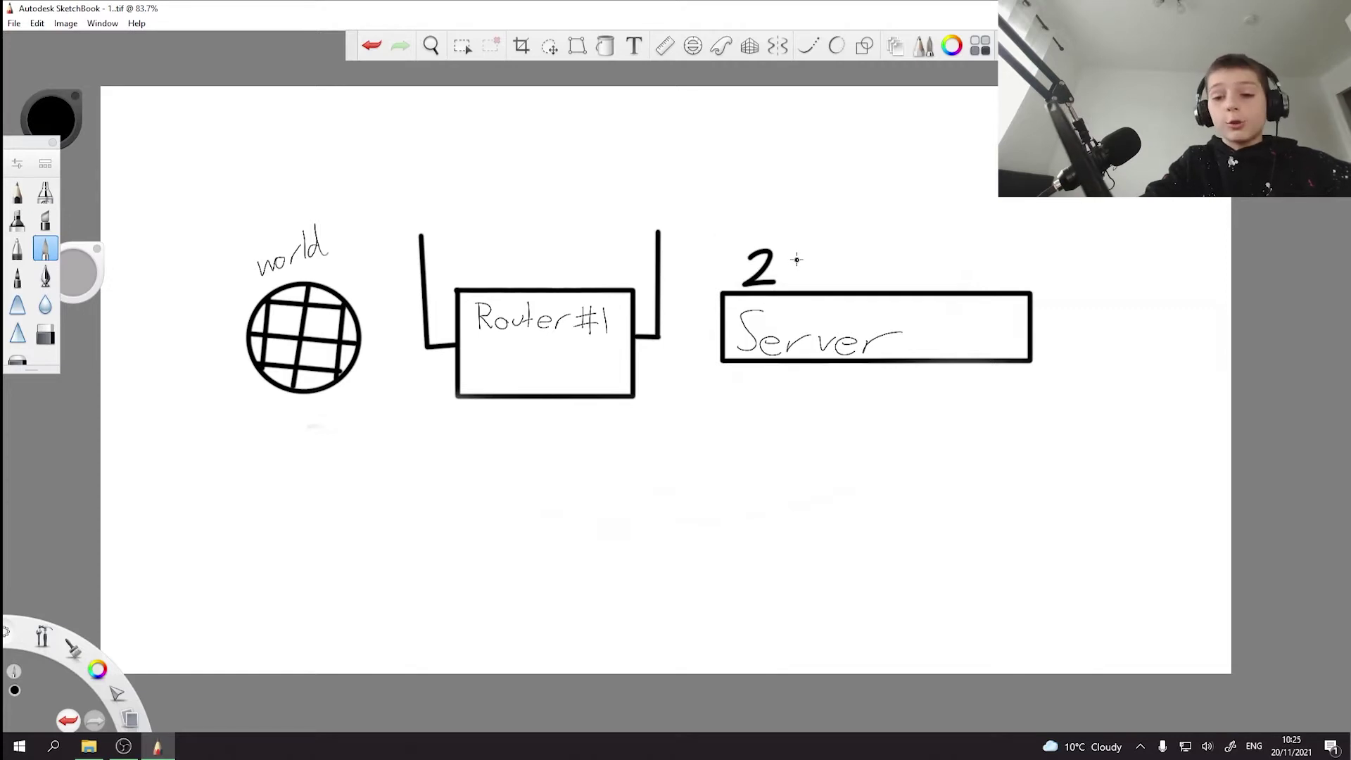
pyautogui.moveTo(805, 248); pyautogui.dragTo(789, 285)
pyautogui.moveTo(842, 253); pyautogui.dragTo(816, 285)
pyautogui.moveTo(848, 275)
pyautogui.mouseDown()
pyautogui.moveTo(859, 257)
pyautogui.moveTo(850, 275)
pyautogui.mouseUp()
pyautogui.moveTo(895, 252); pyautogui.dragTo(873, 284)
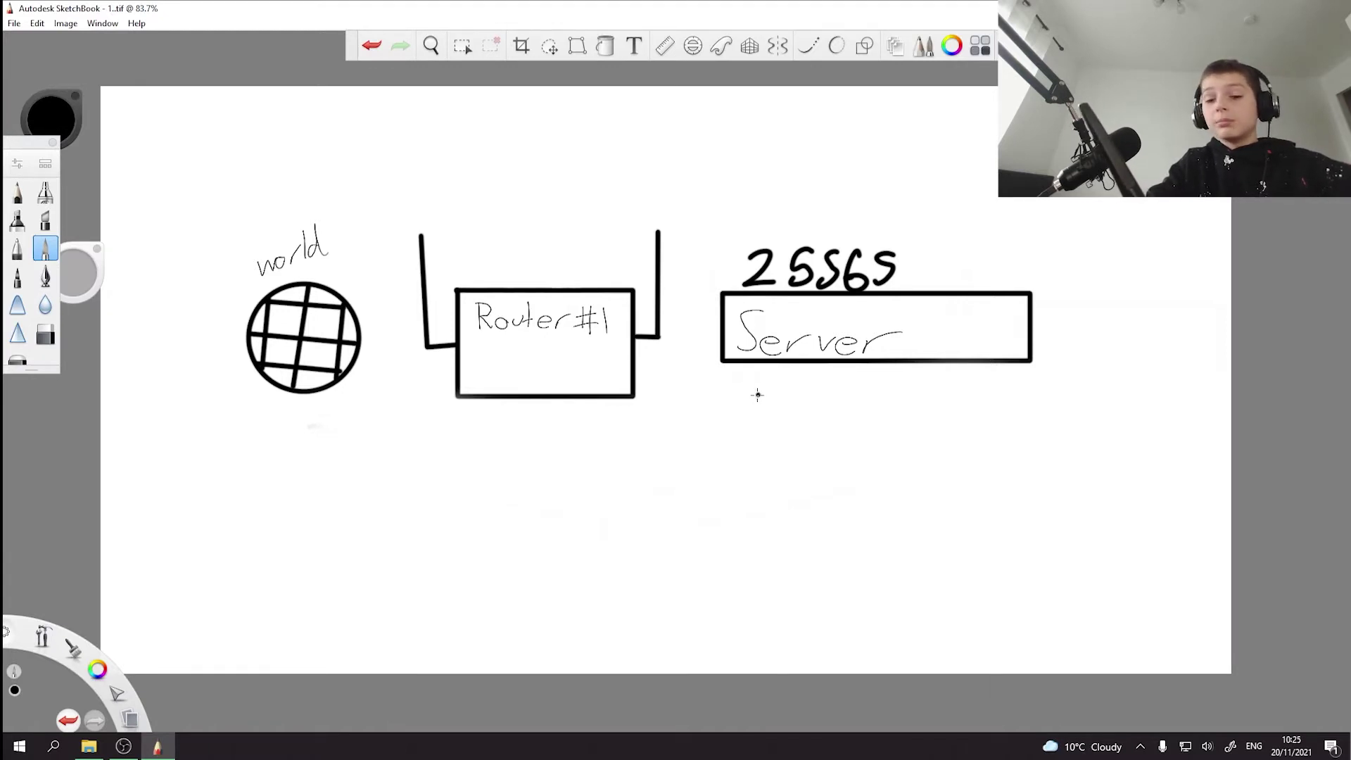
# Step: Write 192.168.1.2 below the Server and draw lines from both labels to Router #1
pyautogui.moveTo(732, 378); pyautogui.dragTo(733, 407)
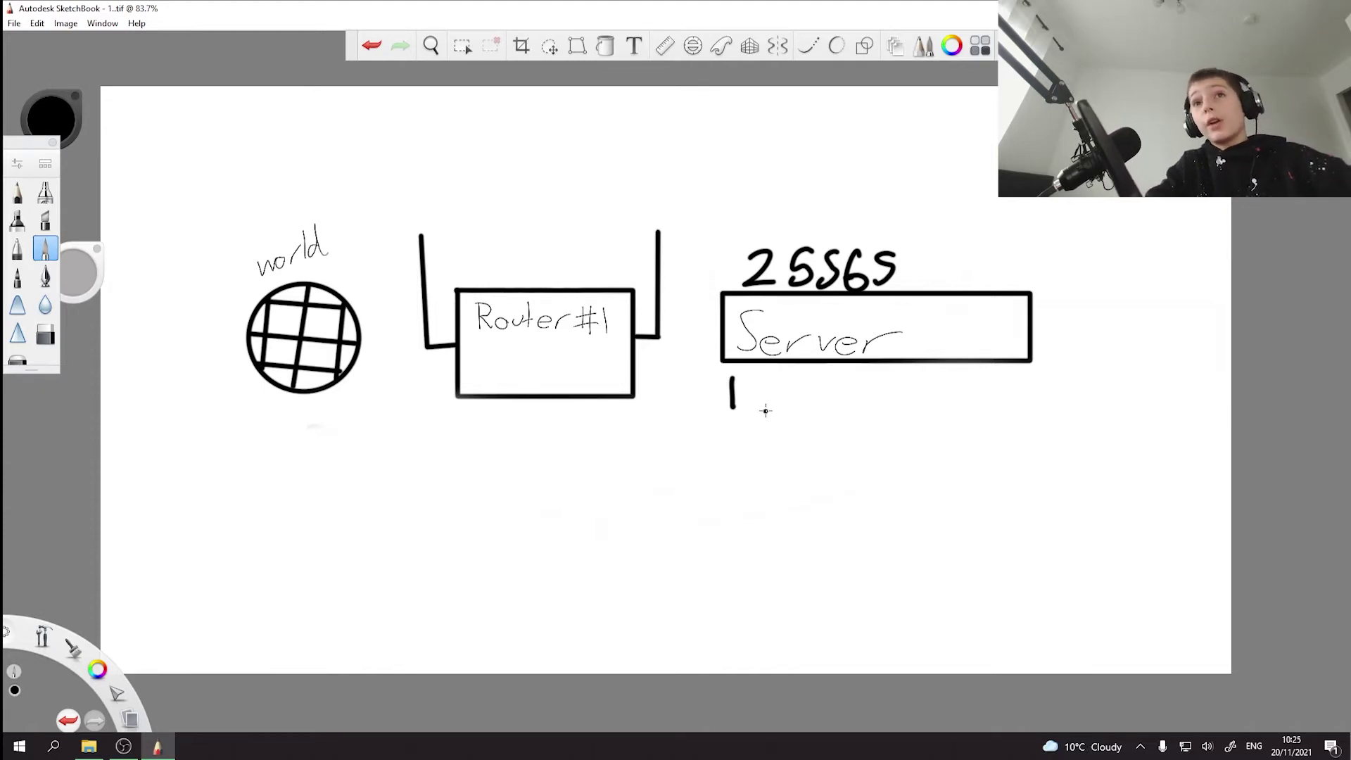
pyautogui.moveTo(772, 380)
pyautogui.mouseDown()
pyautogui.moveTo(751, 391)
pyautogui.moveTo(760, 412)
pyautogui.mouseUp()
pyautogui.moveTo(772, 386)
pyautogui.mouseDown()
pyautogui.moveTo(788, 383)
pyautogui.moveTo(804, 408)
pyautogui.moveTo(850, 402)
pyautogui.moveTo(868, 372)
pyautogui.mouseUp()
pyautogui.click(811, 402)
pyautogui.click(888, 404)
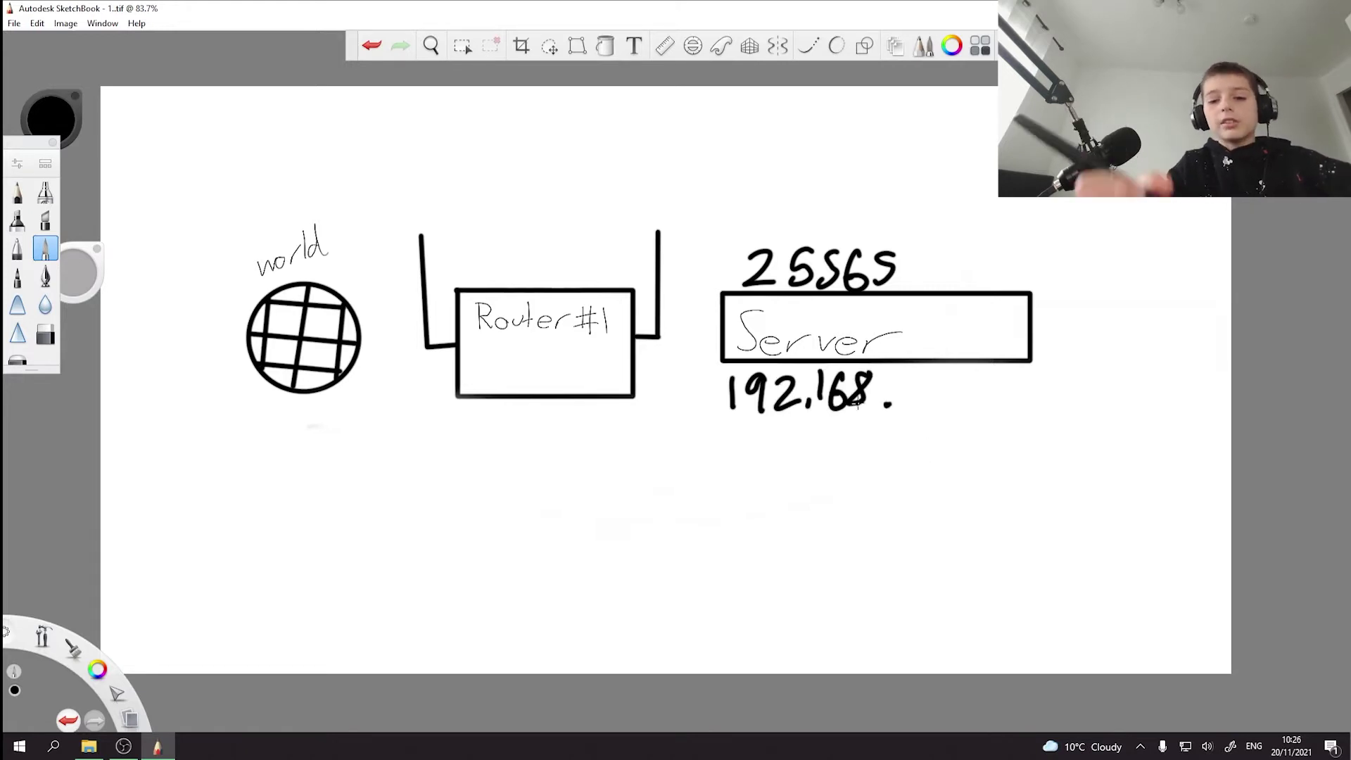
pyautogui.moveTo(908, 369); pyautogui.dragTo(905, 411)
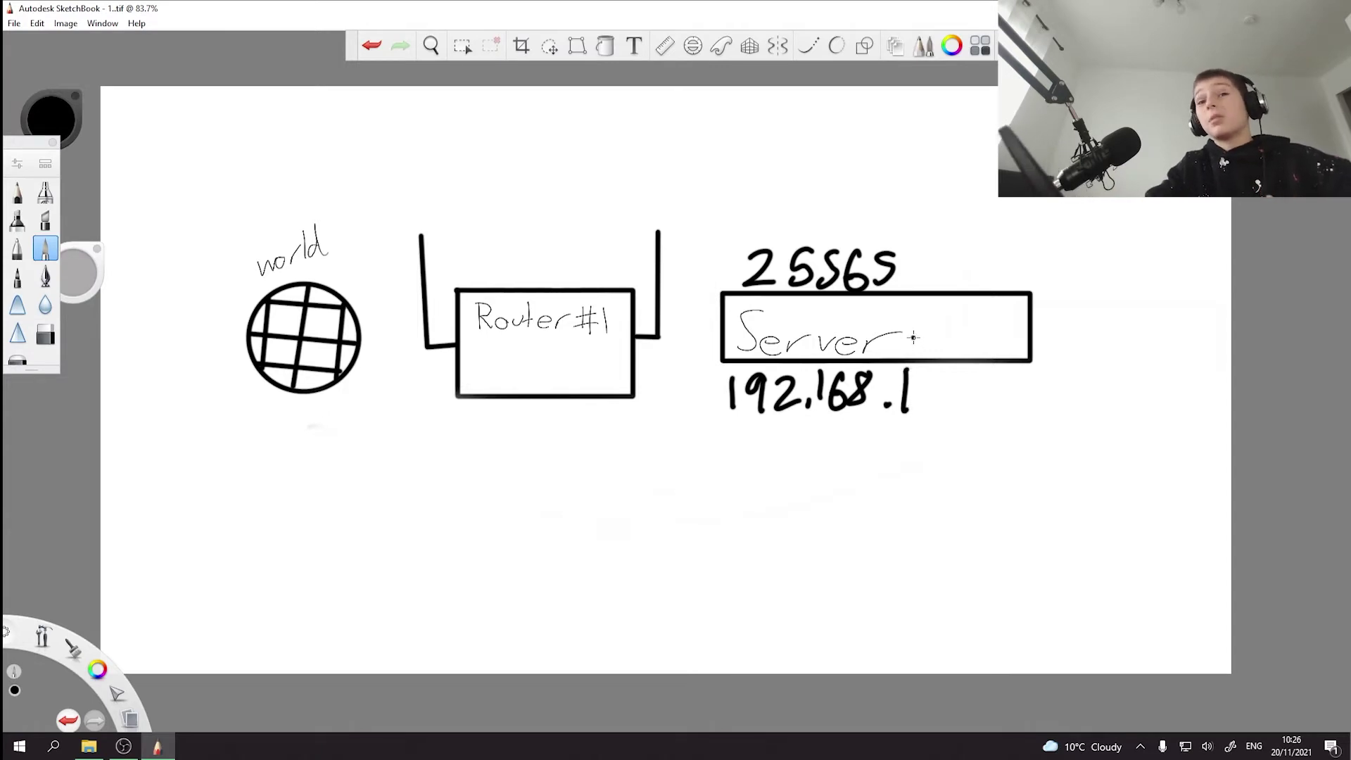
pyautogui.click(917, 406)
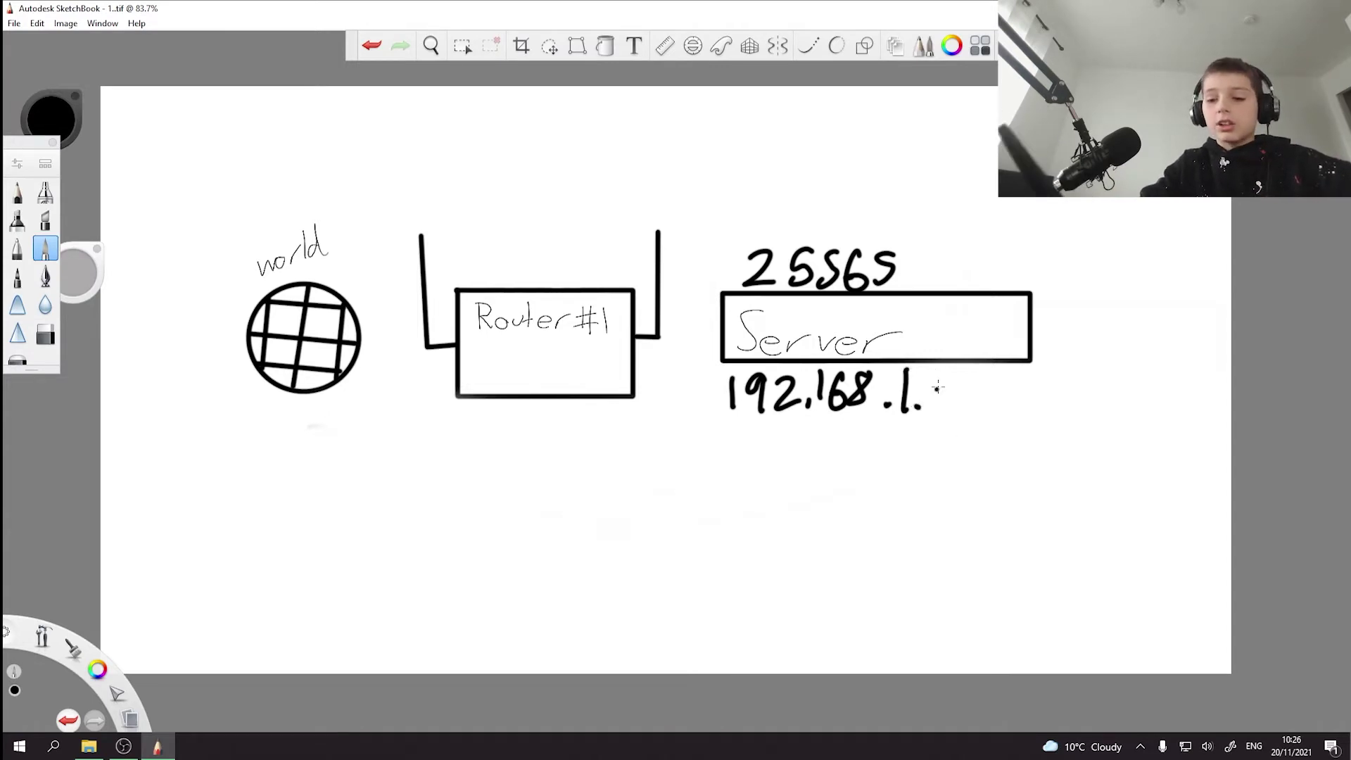
pyautogui.moveTo(936, 380); pyautogui.dragTo(961, 412)
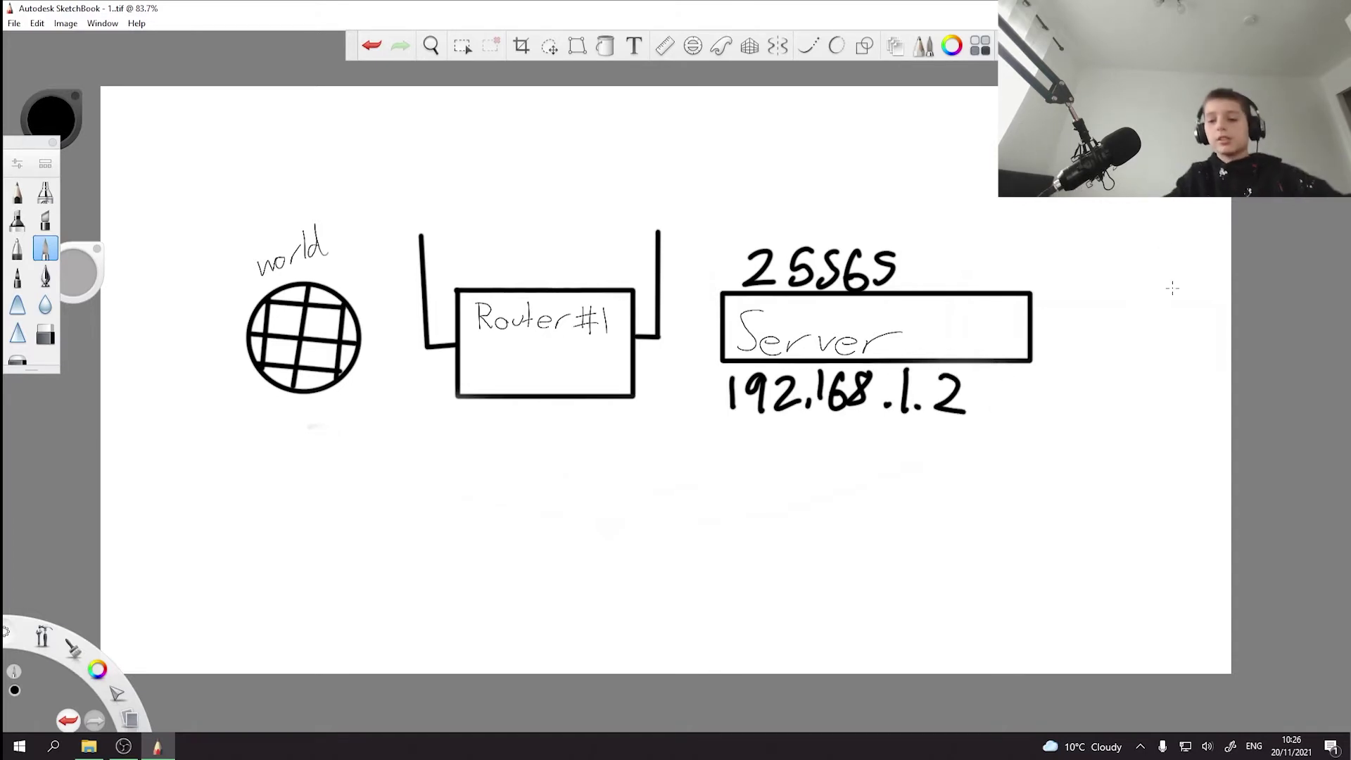
pyautogui.moveTo(742, 260); pyautogui.dragTo(650, 362)
pyautogui.moveTo(725, 391); pyautogui.dragTo(637, 360)
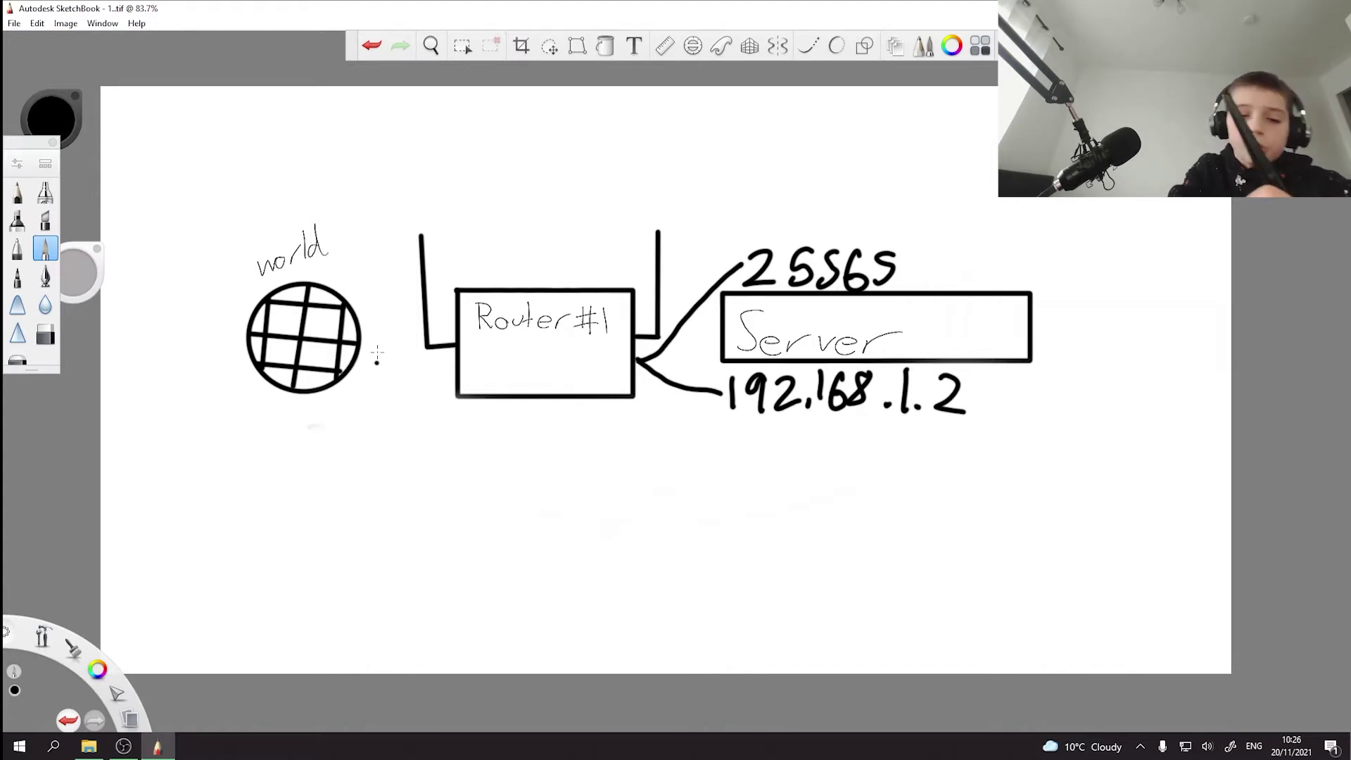
# Step: Draw a line from the globe to Router #1, then bring up the second drawing, 2.tif
pyautogui.moveTo(355, 364); pyautogui.dragTo(456, 367)
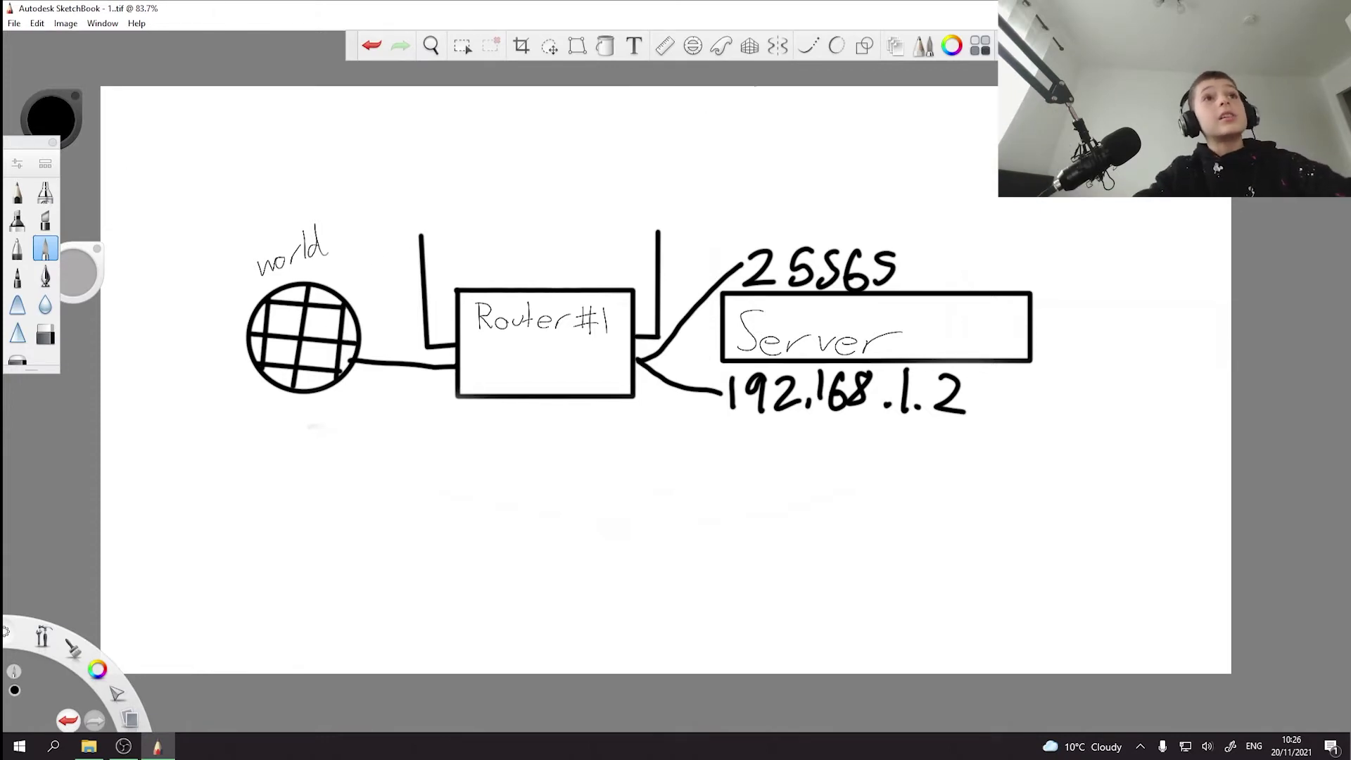
pyautogui.hotkey('alt', 'Tab')
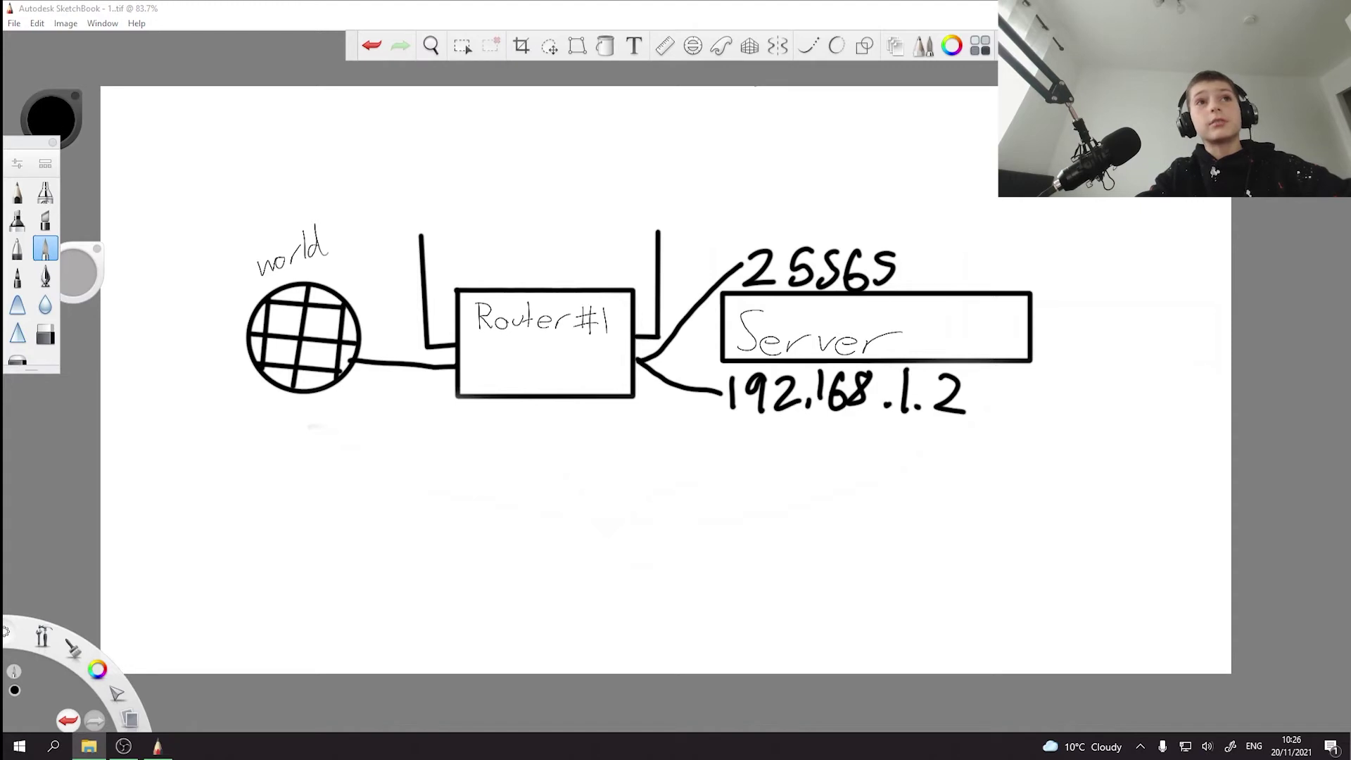
pyautogui.hotkey('alt', 'Tab')
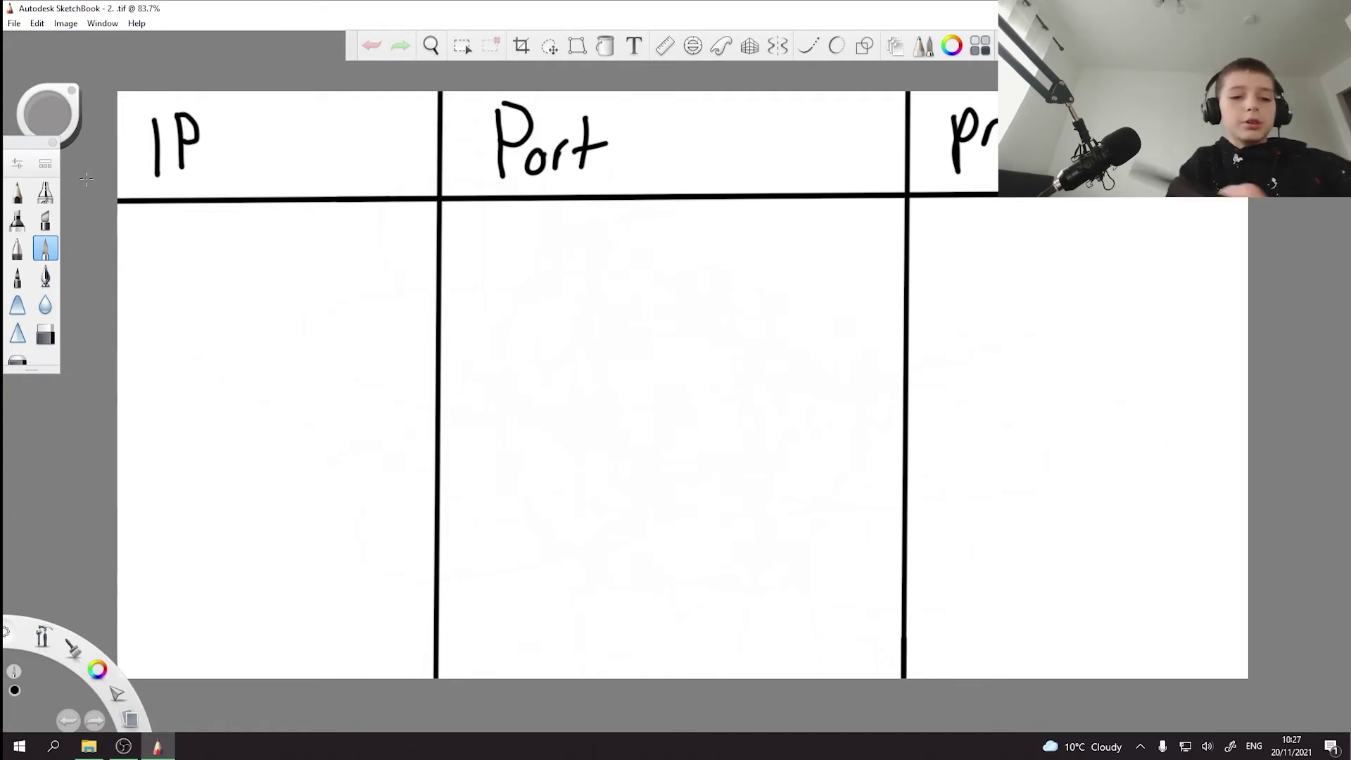
# Step: Handwrite 192.168.1.2 in the first row under the IP heading
pyautogui.moveTo(138, 230); pyautogui.dragTo(144, 285)
pyautogui.moveTo(176, 238); pyautogui.dragTo(170, 281)
pyautogui.moveTo(186, 239); pyautogui.dragTo(224, 270)
pyautogui.click(224, 262)
pyautogui.moveTo(280, 223)
pyautogui.mouseDown()
pyautogui.moveTo(262, 261)
pyautogui.moveTo(283, 248)
pyautogui.mouseUp()
pyautogui.moveTo(320, 233)
pyautogui.mouseDown()
pyautogui.moveTo(302, 254)
pyautogui.moveTo(317, 234)
pyautogui.moveTo(351, 265)
pyautogui.moveTo(415, 260)
pyautogui.mouseUp()
pyautogui.click(330, 259)
pyautogui.click(340, 251)
pyautogui.click(370, 259)
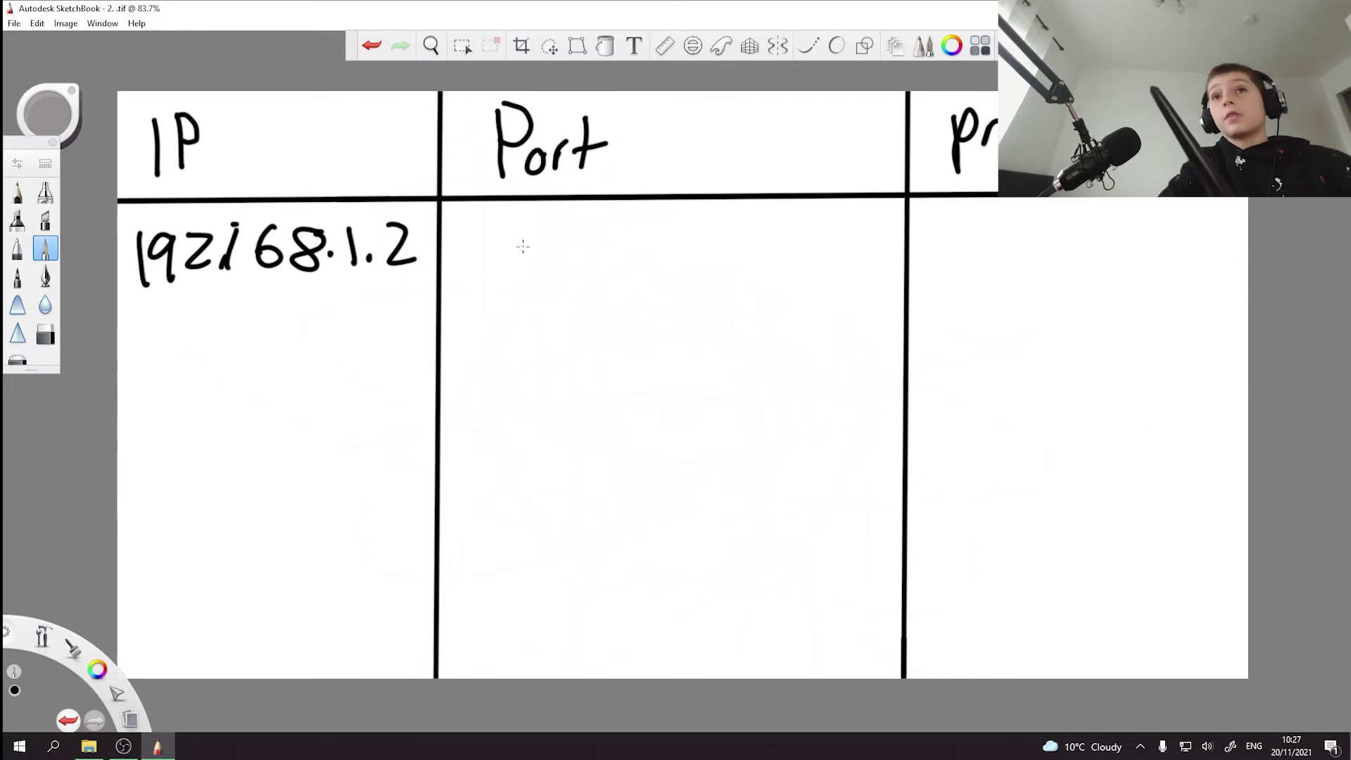
# Step: Handwrite 25565 in the first row under the Port heading
pyautogui.moveTo(477, 243); pyautogui.dragTo(517, 278)
pyautogui.moveTo(553, 232)
pyautogui.mouseDown()
pyautogui.moveTo(533, 278)
pyautogui.moveTo(556, 278)
pyautogui.mouseUp()
pyautogui.moveTo(616, 226)
pyautogui.mouseDown()
pyautogui.moveTo(596, 262)
pyautogui.moveTo(633, 271)
pyautogui.moveTo(615, 286)
pyautogui.mouseUp()
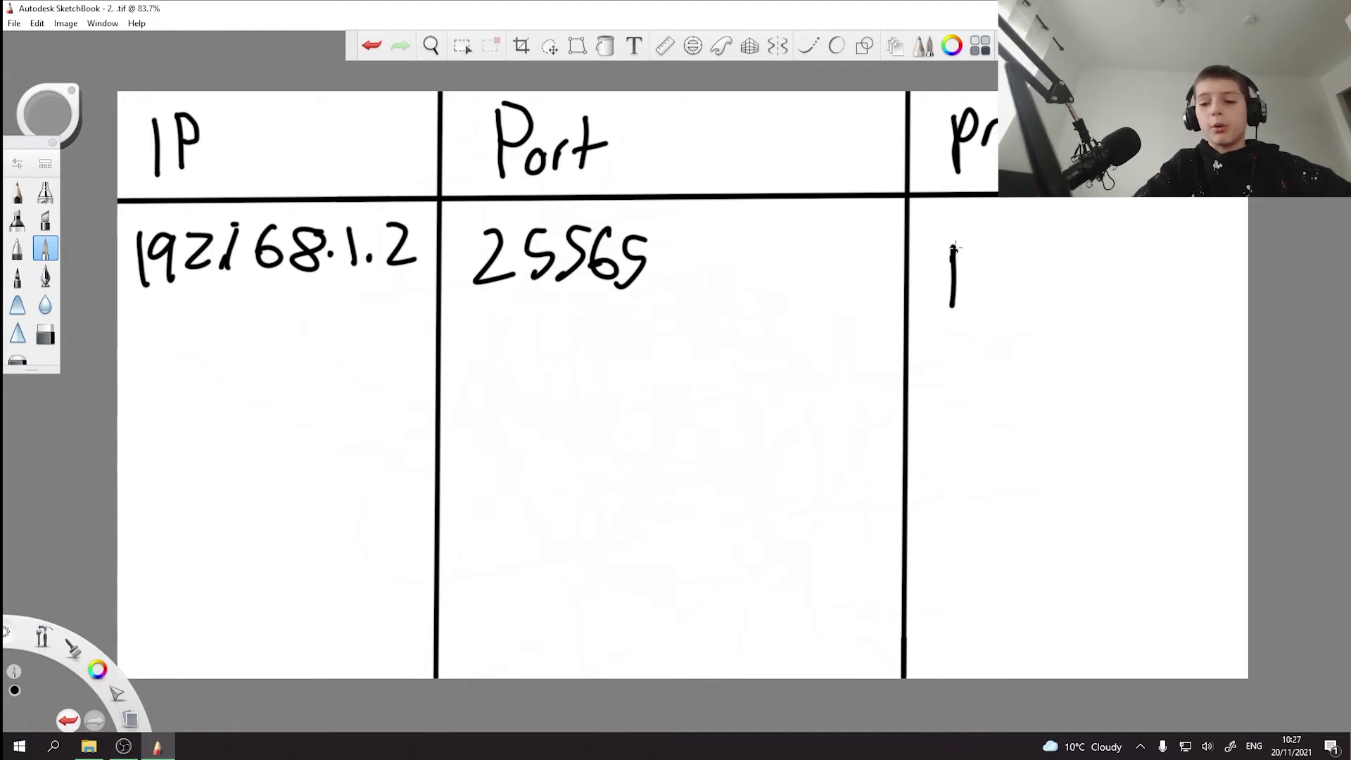
# Step: Handwrite the word 'Both' in the third column of the first row
pyautogui.moveTo(955, 248)
pyautogui.mouseDown()
pyautogui.moveTo(950, 310)
pyautogui.moveTo(986, 283)
pyautogui.moveTo(1009, 307)
pyautogui.mouseUp()
pyautogui.moveTo(1018, 275)
pyautogui.mouseDown()
pyautogui.moveTo(1040, 268)
pyautogui.moveTo(1048, 303)
pyautogui.mouseUp()
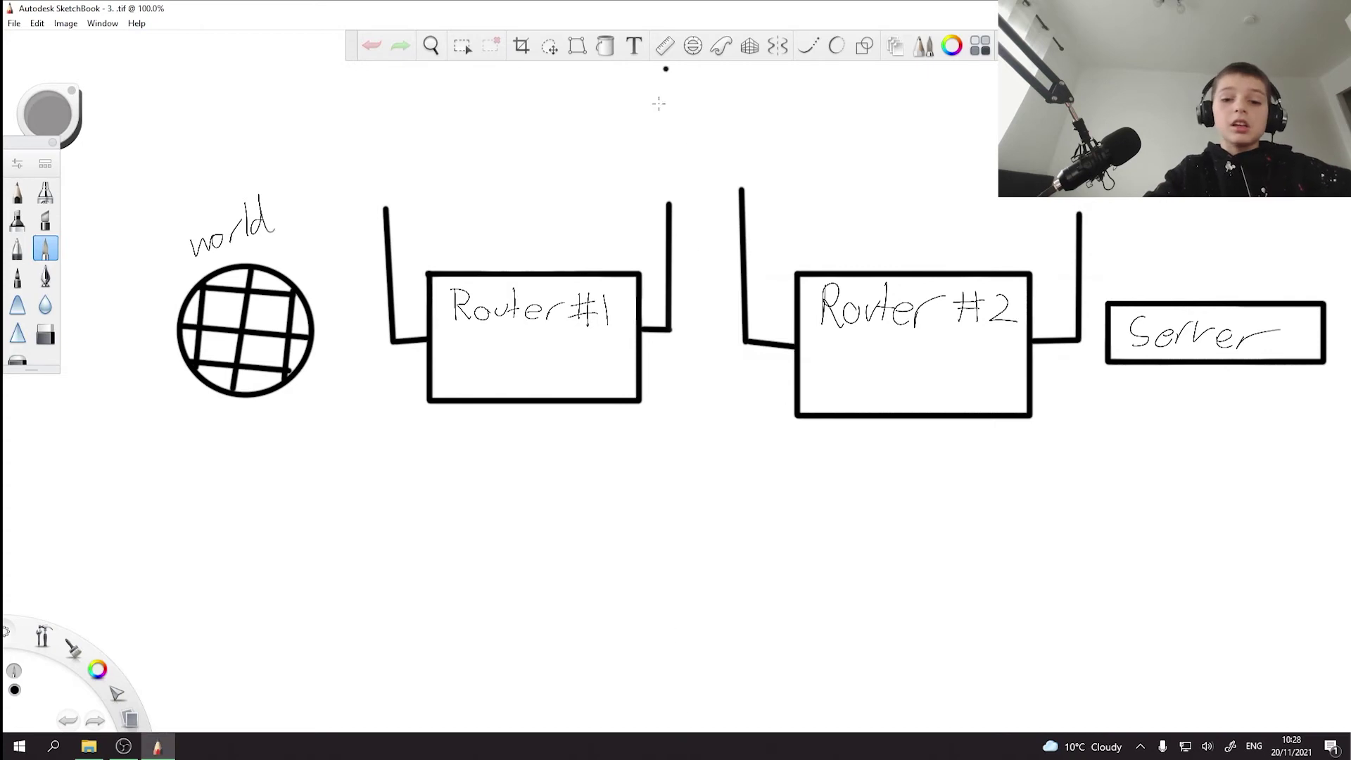
# Step: Handwrite the port 25565 above the Server box
pyautogui.scroll(-1, 709, 400)
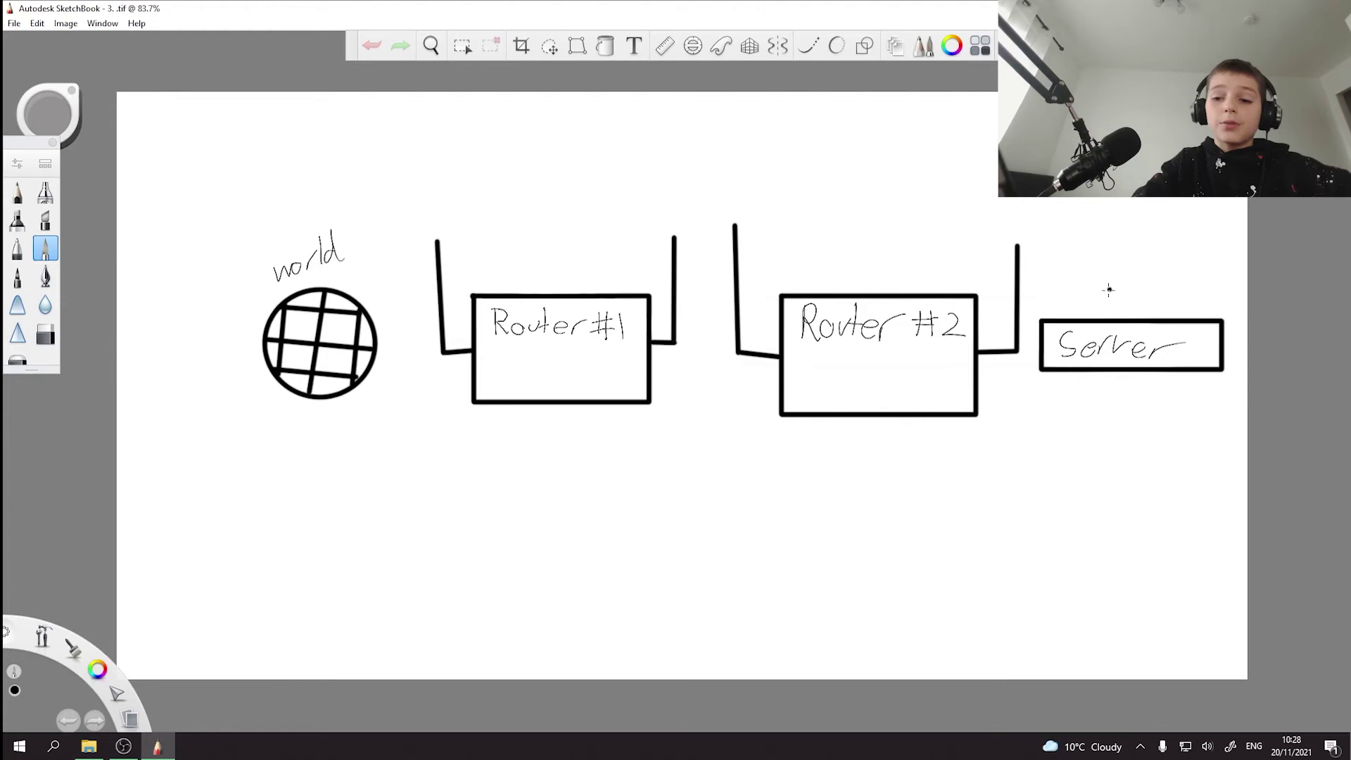
pyautogui.click(344, 414)
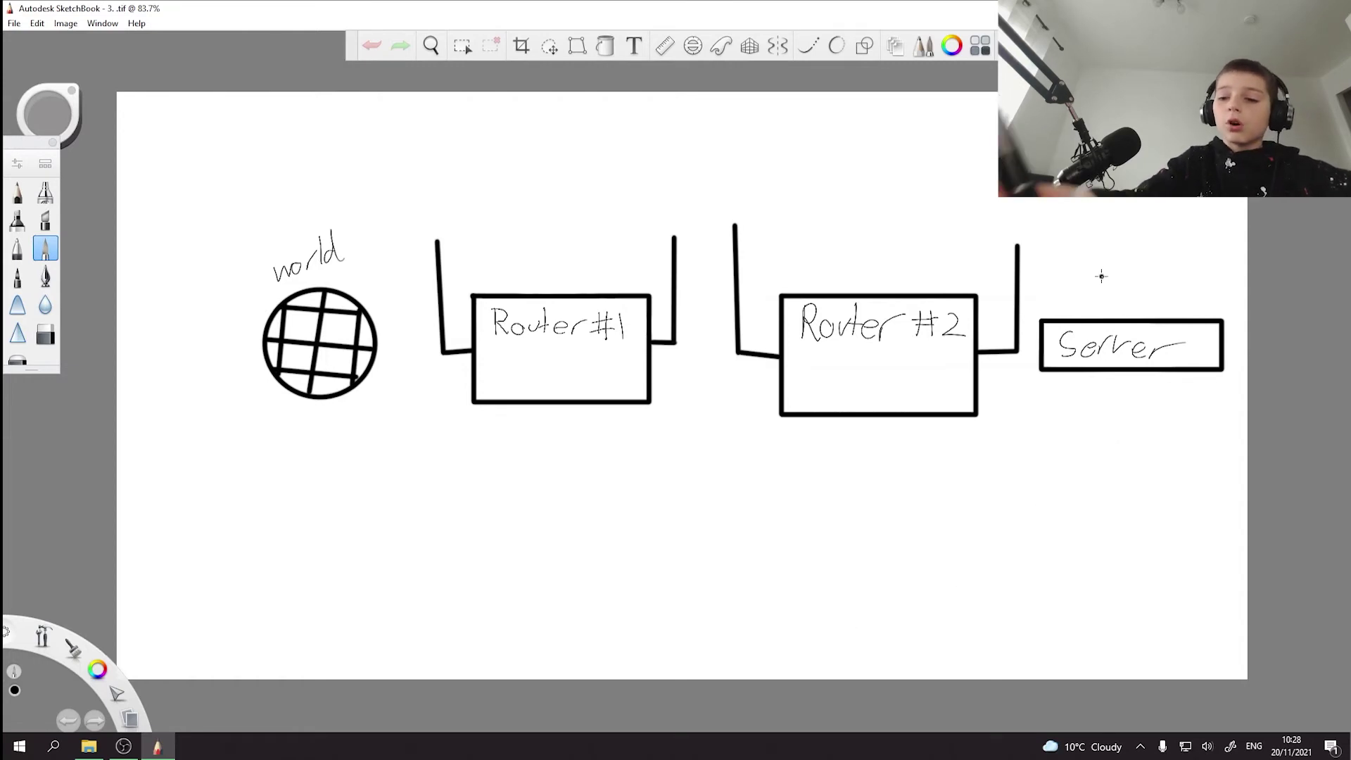
pyautogui.moveTo(1066, 287)
pyautogui.mouseDown()
pyautogui.moveTo(1094, 303)
pyautogui.moveTo(1083, 314)
pyautogui.mouseUp()
pyautogui.moveTo(1139, 278)
pyautogui.mouseDown()
pyautogui.moveTo(1109, 316)
pyautogui.moveTo(1177, 277)
pyautogui.moveTo(1165, 310)
pyautogui.mouseUp()
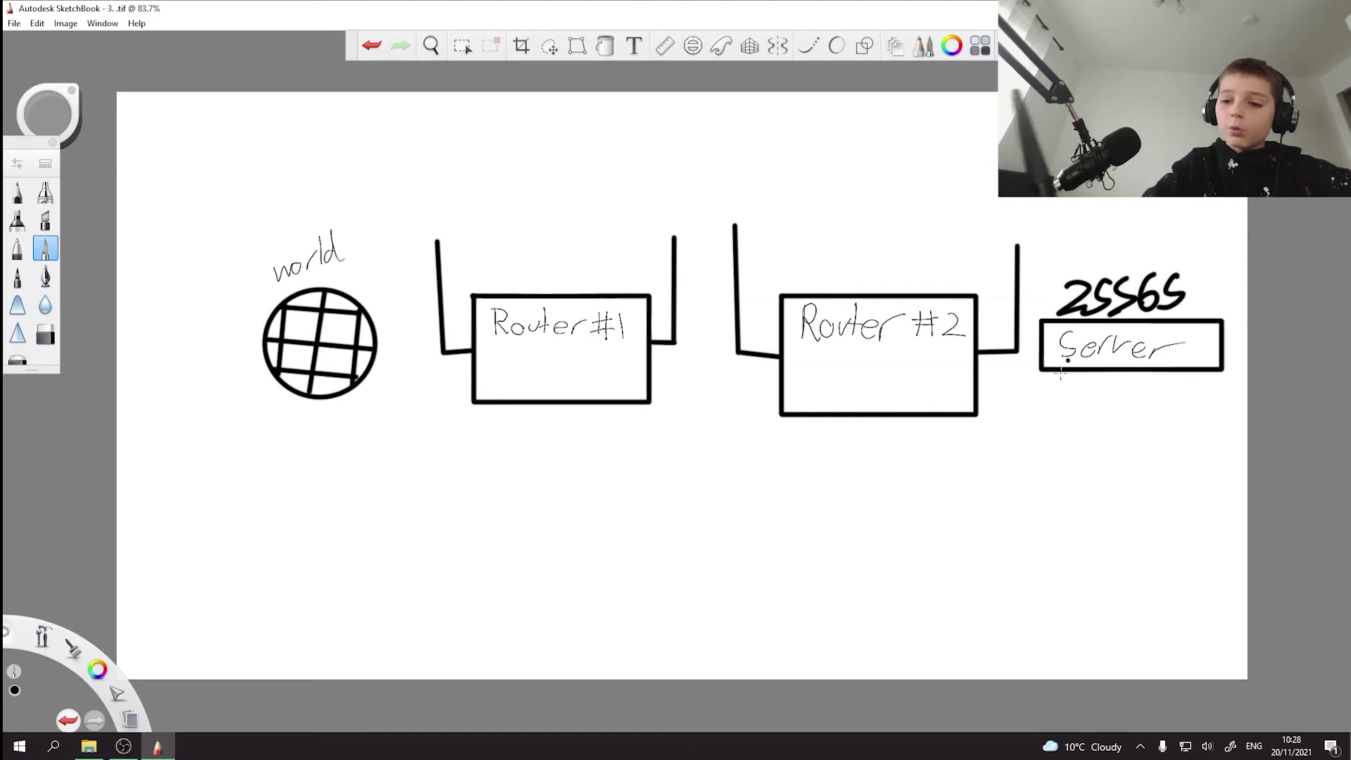
pyautogui.click(1065, 408)
# Step: Handwrite the IP address 192.168.2.2 below the Server box
pyautogui.moveTo(1049, 384)
pyautogui.mouseDown()
pyautogui.moveTo(1051, 425)
pyautogui.moveTo(1152, 422)
pyautogui.moveTo(1179, 402)
pyautogui.moveTo(1196, 416)
pyautogui.moveTo(1226, 398)
pyautogui.moveTo(1247, 415)
pyautogui.mouseUp()
pyautogui.click(1130, 419)
pyautogui.click(1207, 411)
pyautogui.click(1236, 412)
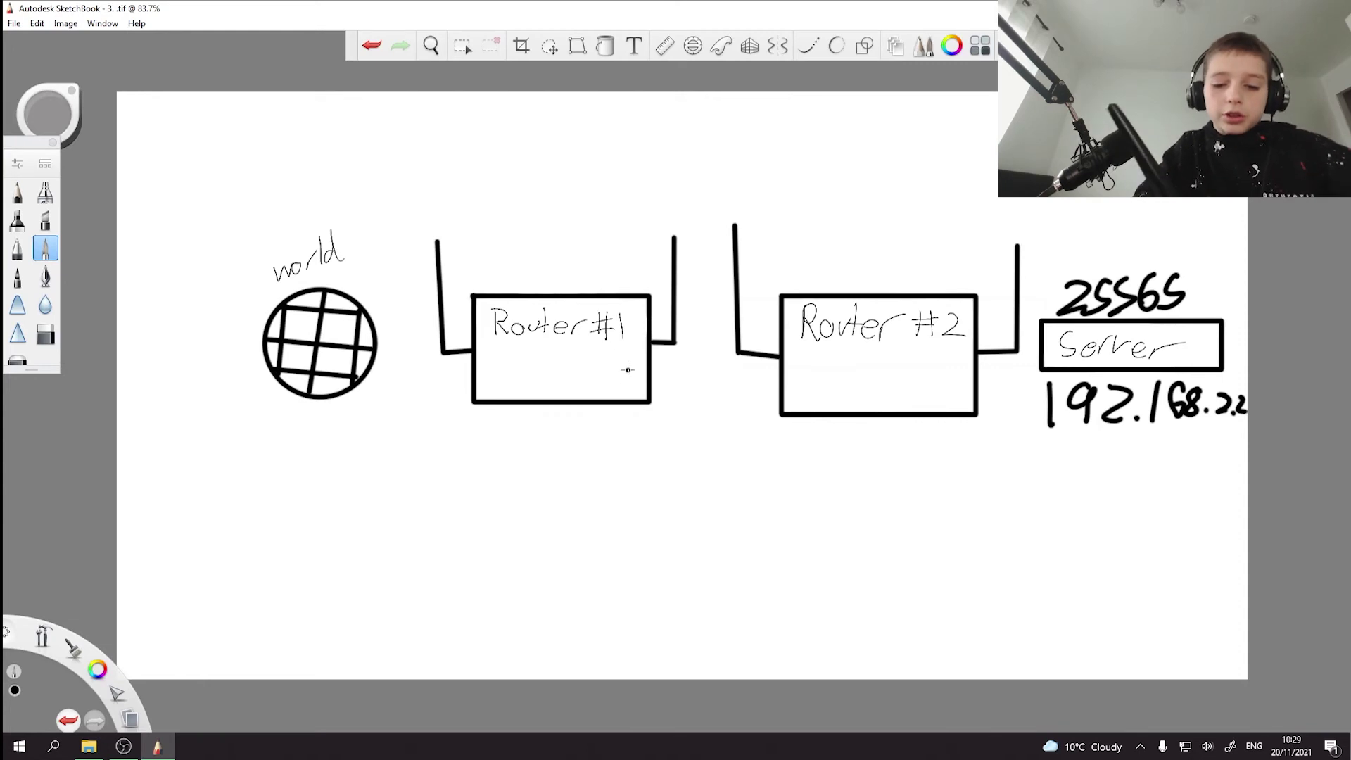
# Step: Handwrite 192.168.1.1 above Router #1, undoing an extra dot after 168
pyautogui.moveTo(489, 247); pyautogui.dragTo(493, 280)
pyautogui.moveTo(519, 252)
pyautogui.mouseDown()
pyautogui.moveTo(516, 280)
pyautogui.moveTo(557, 280)
pyautogui.mouseUp()
pyautogui.click(548, 276)
pyautogui.moveTo(587, 244); pyautogui.dragTo(576, 267)
pyautogui.moveTo(604, 246)
pyautogui.mouseDown()
pyautogui.moveTo(592, 271)
pyautogui.moveTo(602, 248)
pyautogui.moveTo(621, 280)
pyautogui.mouseUp()
pyautogui.click(606, 279)
pyautogui.click(613, 278)
pyautogui.hotkey('ctrl', 'z')
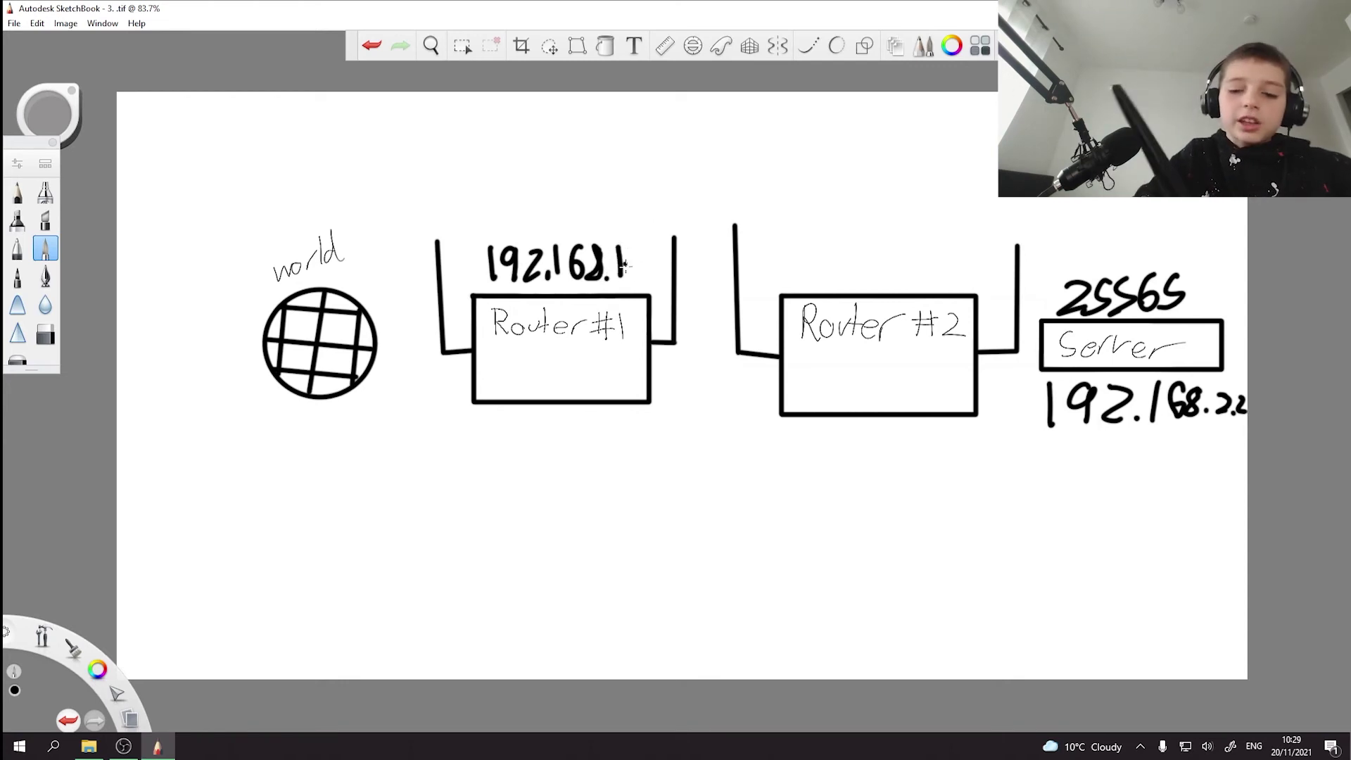
pyautogui.moveTo(649, 239); pyautogui.dragTo(648, 278)
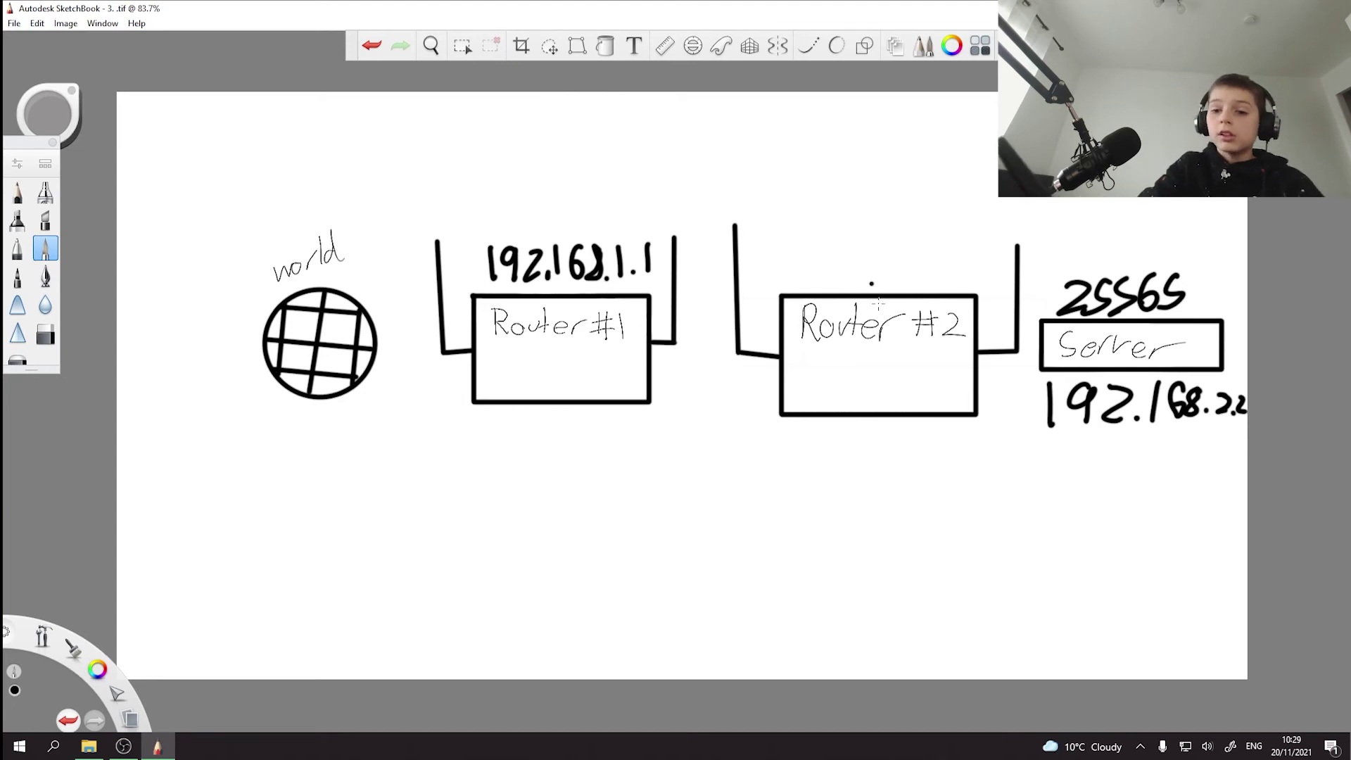
# Step: Remove a stray dot inside the Router #2 box
pyautogui.click(873, 374)
pyautogui.hotkey('ctrl', 'z')
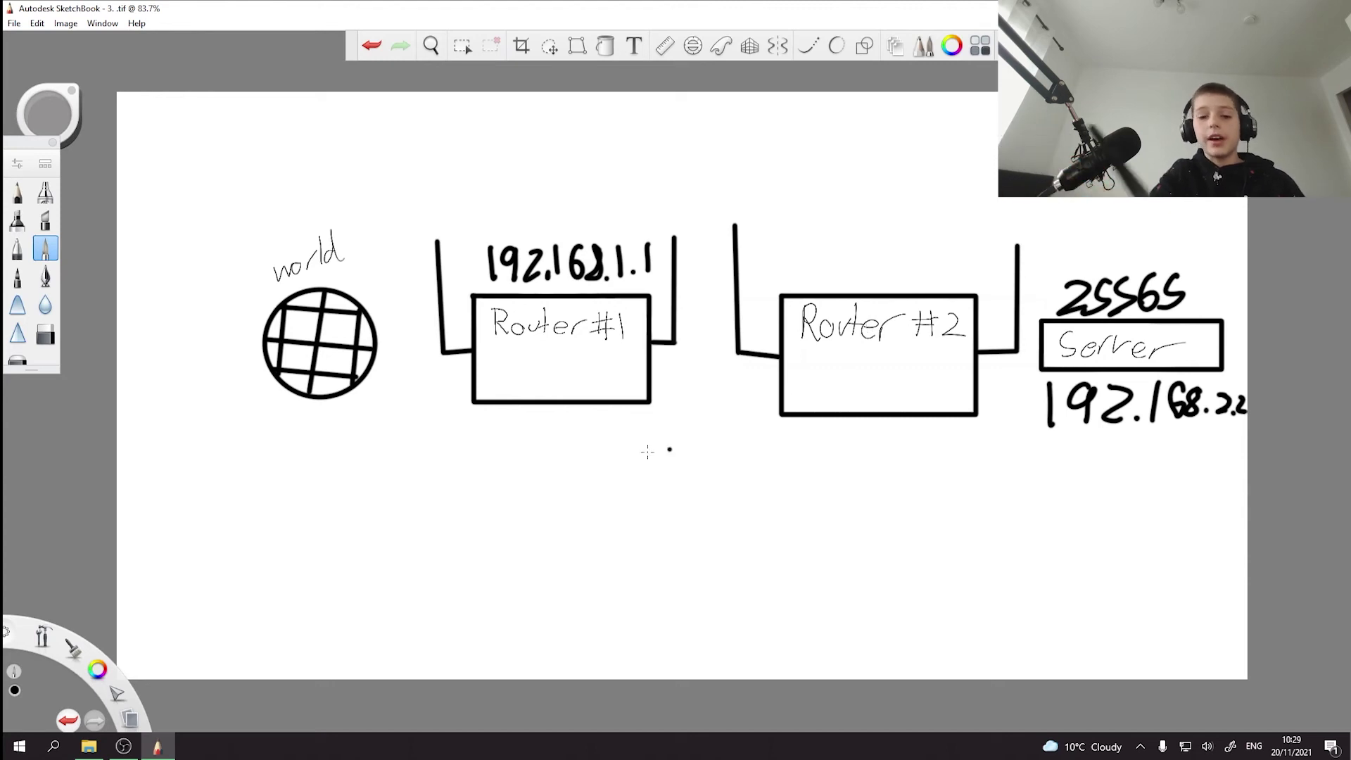
pyautogui.moveTo(579, 355); pyautogui.dragTo(591, 361)
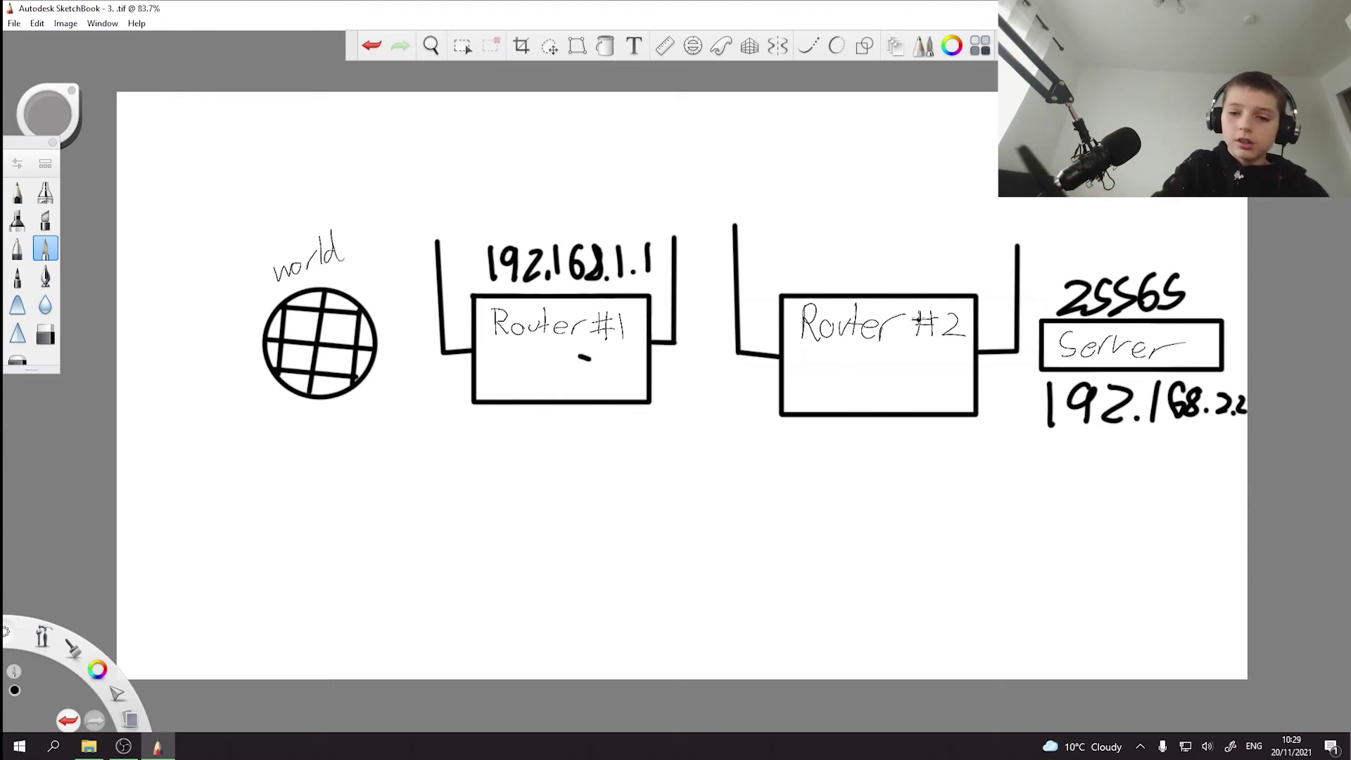
# Step: Write 192.168.1.2 above Router #2, curve it to the Server's labels, and sketch a small globe
pyautogui.moveTo(815, 283)
pyautogui.mouseDown()
pyautogui.moveTo(813, 248)
pyautogui.moveTo(849, 269)
pyautogui.moveTo(847, 289)
pyautogui.mouseUp()
pyautogui.moveTo(860, 253)
pyautogui.mouseDown()
pyautogui.moveTo(873, 285)
pyautogui.moveTo(907, 283)
pyautogui.mouseUp()
pyautogui.click(897, 280)
pyautogui.moveTo(943, 241)
pyautogui.mouseDown()
pyautogui.moveTo(929, 271)
pyautogui.moveTo(940, 285)
pyautogui.moveTo(1015, 279)
pyautogui.mouseUp()
pyautogui.click(976, 279)
pyautogui.click(992, 280)
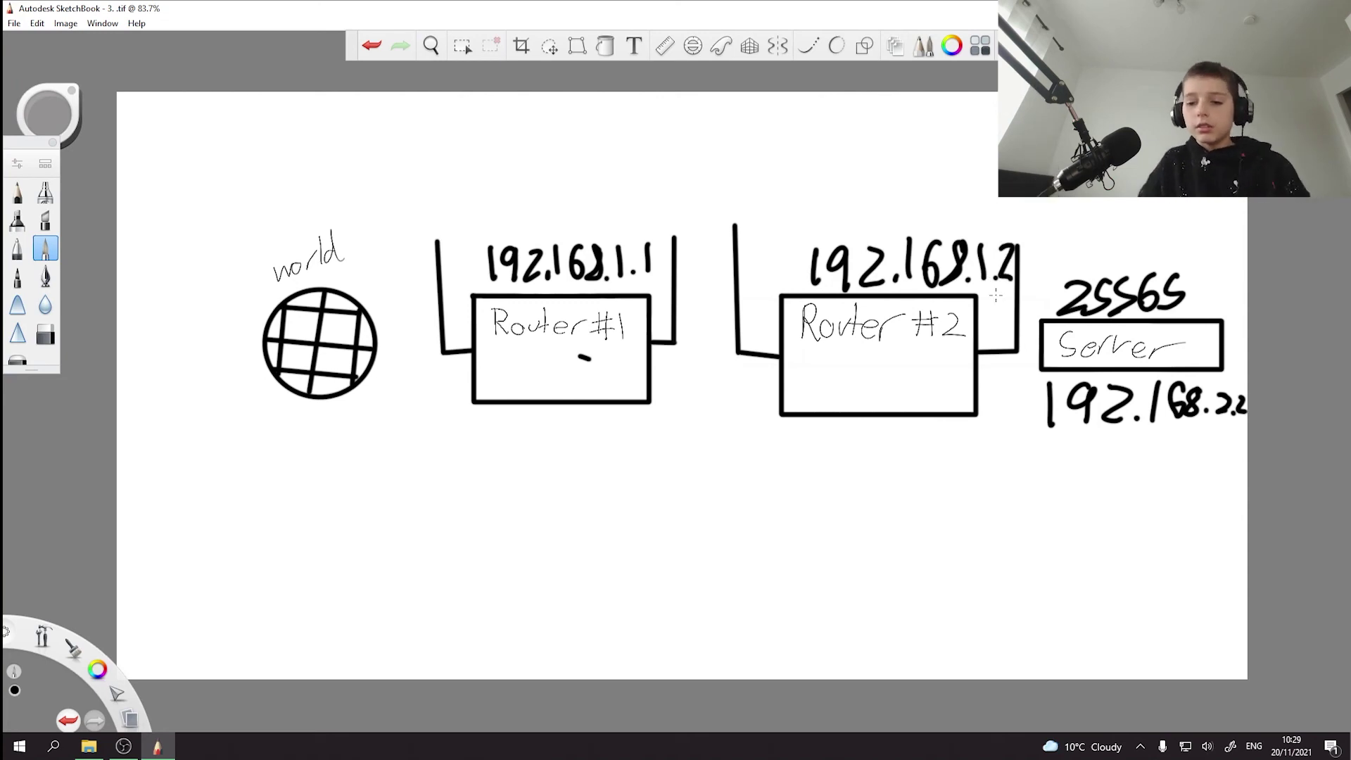
pyautogui.moveTo(1050, 315)
pyautogui.mouseDown()
pyautogui.moveTo(1094, 265)
pyautogui.moveTo(1007, 375)
pyautogui.moveTo(1014, 397)
pyautogui.moveTo(987, 387)
pyautogui.mouseUp()
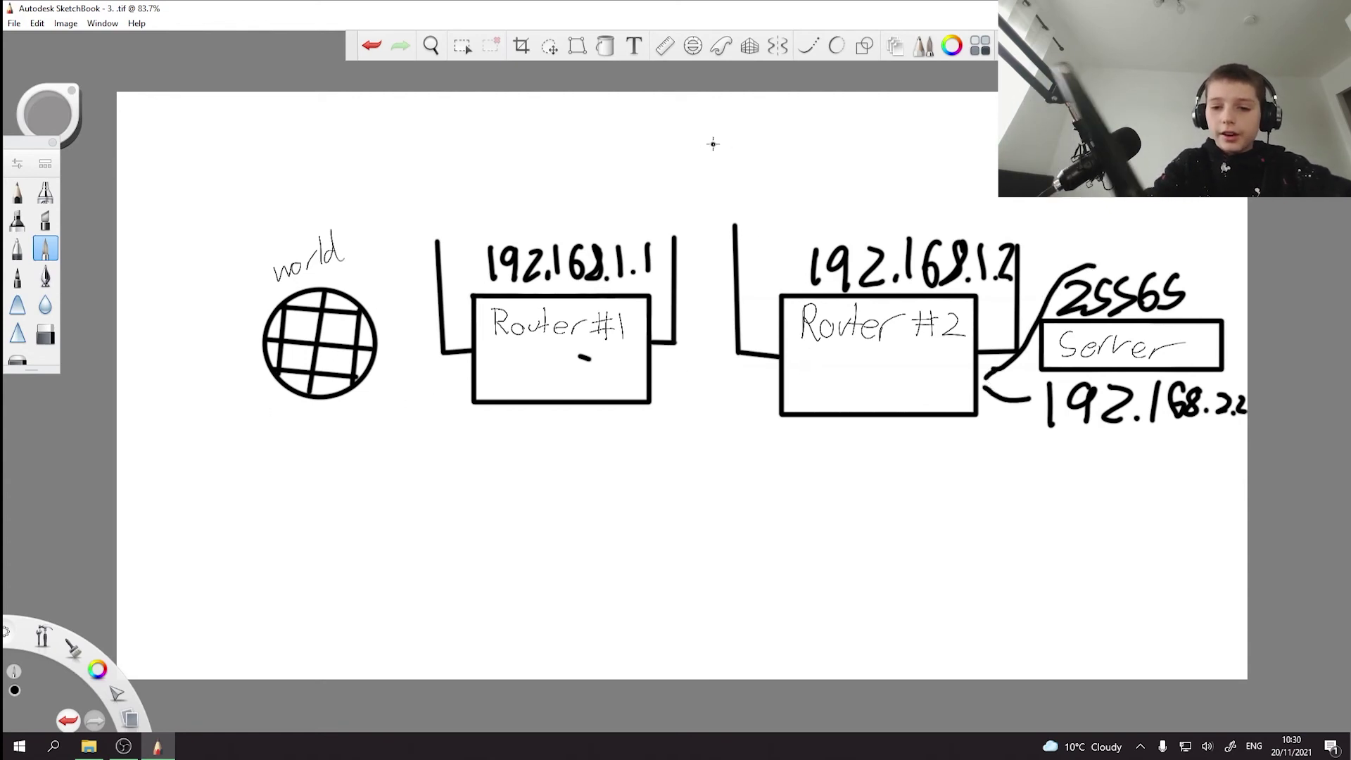
pyautogui.moveTo(712, 143)
pyautogui.mouseDown()
pyautogui.moveTo(716, 169)
pyautogui.moveTo(725, 138)
pyautogui.moveTo(704, 170)
pyautogui.moveTo(725, 138)
pyautogui.moveTo(728, 153)
pyautogui.moveTo(698, 172)
pyautogui.mouseUp()
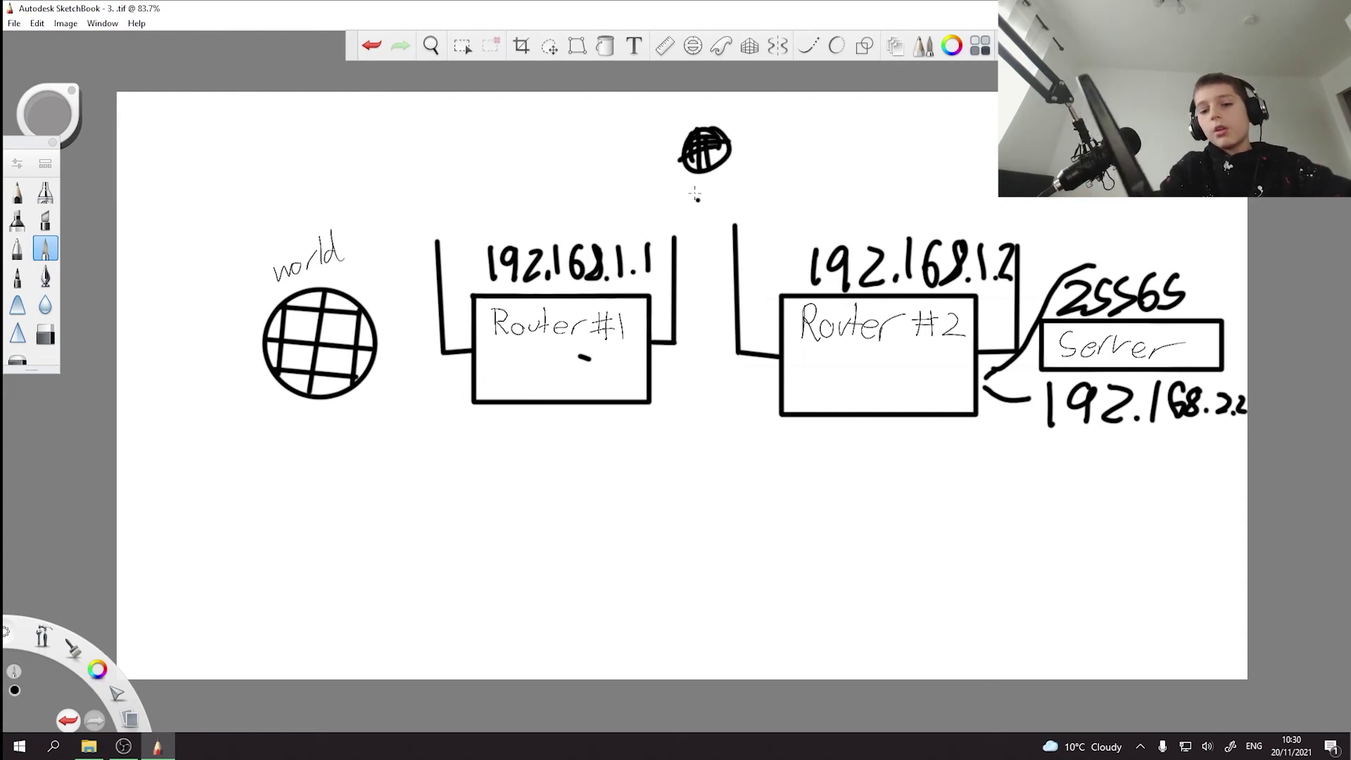
# Step: Erase the small top globe, undoing accidental erasures of 192.168.1.2, the globe and Router #1
pyautogui.click(45, 332)
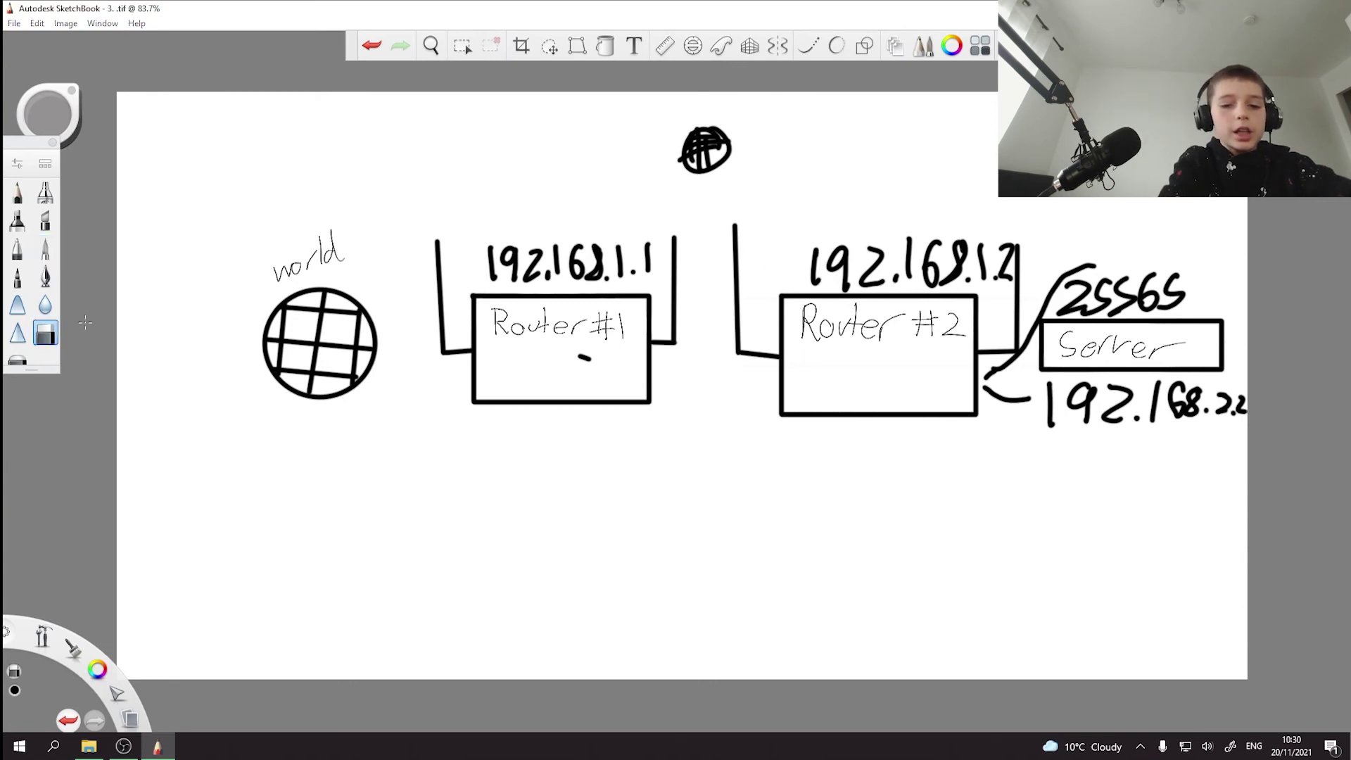
pyautogui.click(732, 67)
pyautogui.hotkey('ctrl', 'z')
pyautogui.click(733, 67)
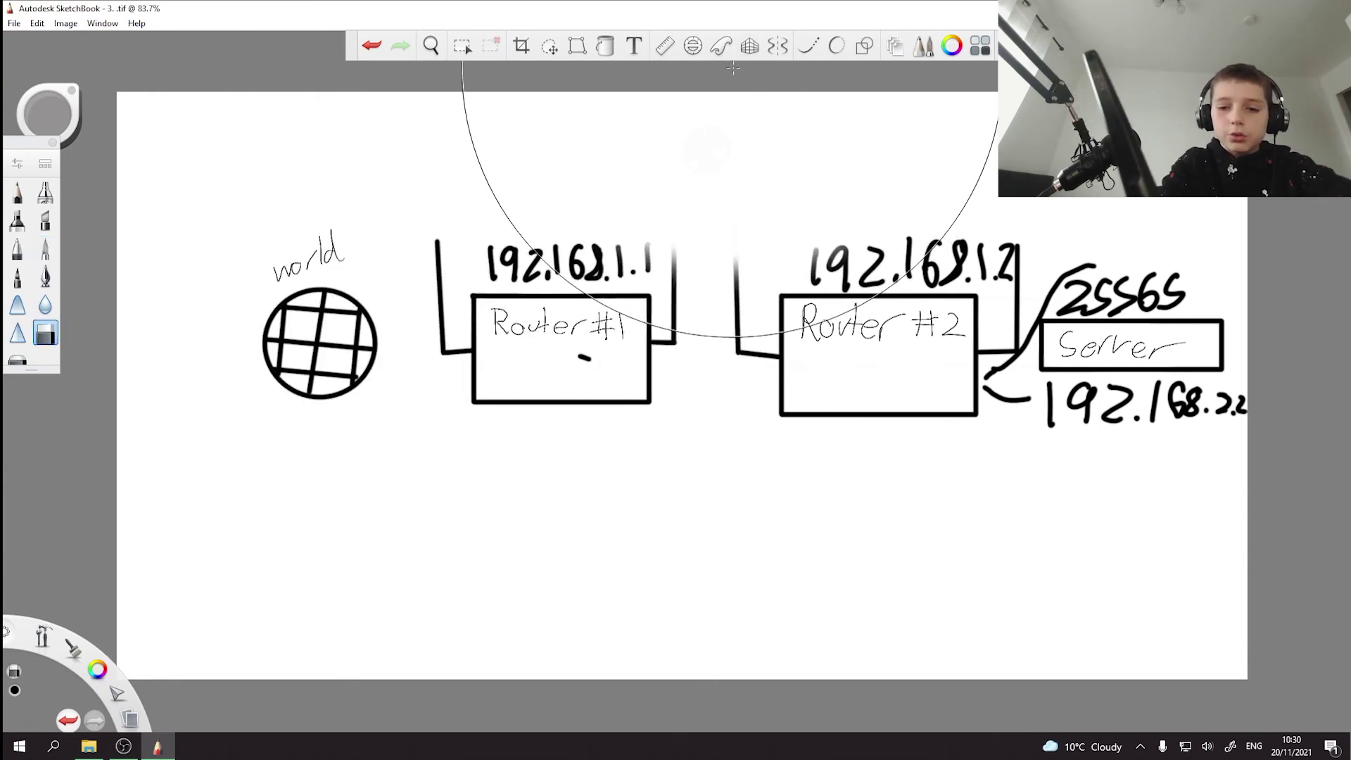
pyautogui.click(872, 176)
pyautogui.hotkey('ctrl', 'z')
pyautogui.click(396, 314)
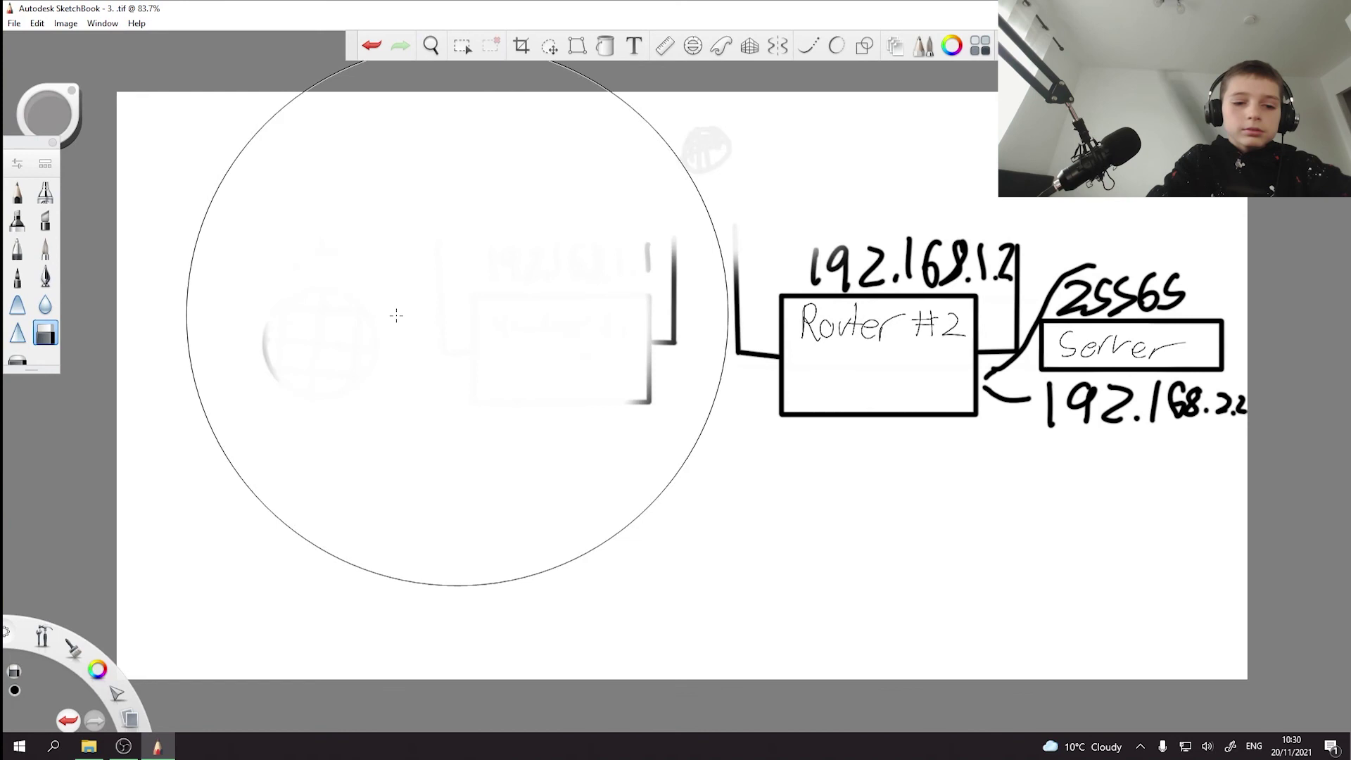
pyautogui.hotkey('ctrl', 'z')
pyautogui.click(46, 247)
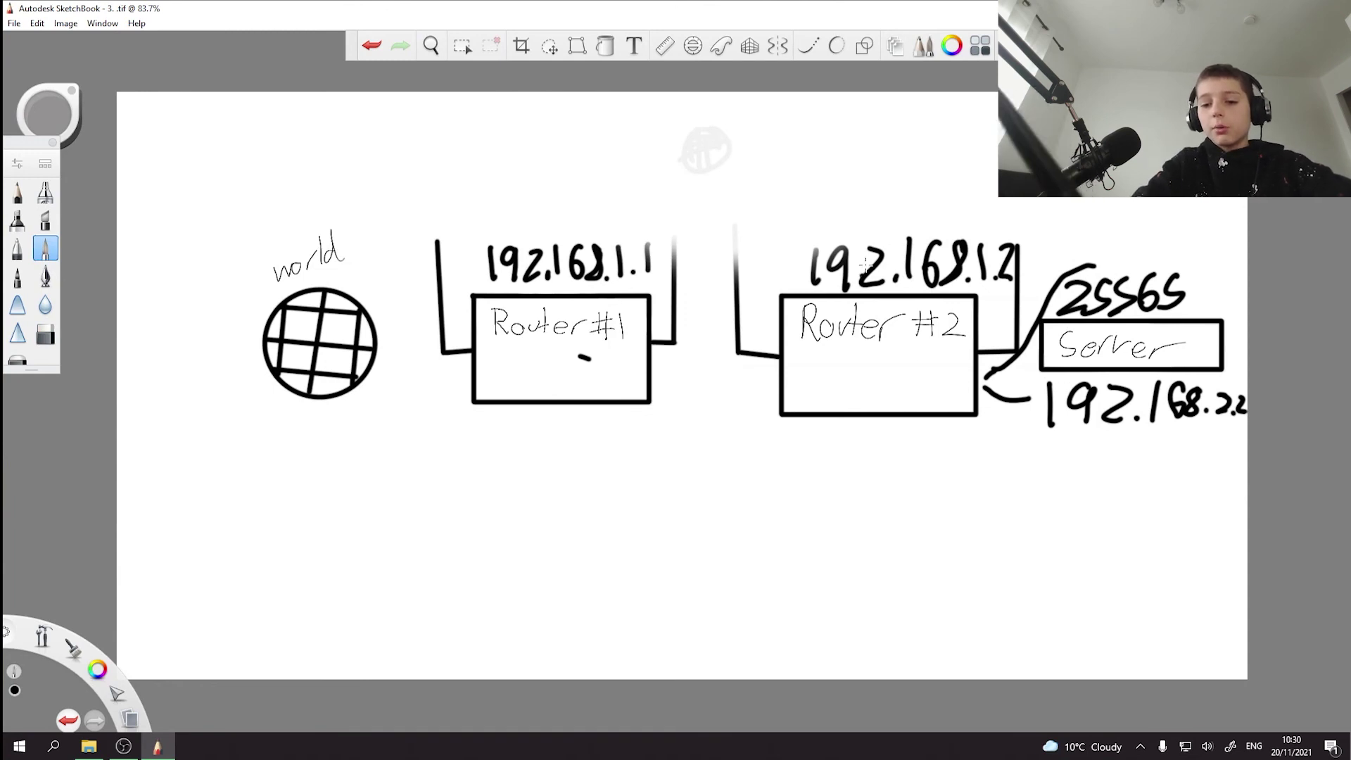
# Step: Write 25565 above Router #2's address and curve lines from Router #1 to both labels
pyautogui.moveTo(827, 184)
pyautogui.mouseDown()
pyautogui.moveTo(863, 217)
pyautogui.moveTo(921, 182)
pyautogui.moveTo(955, 218)
pyautogui.mouseUp()
pyautogui.moveTo(969, 179); pyautogui.dragTo(984, 177)
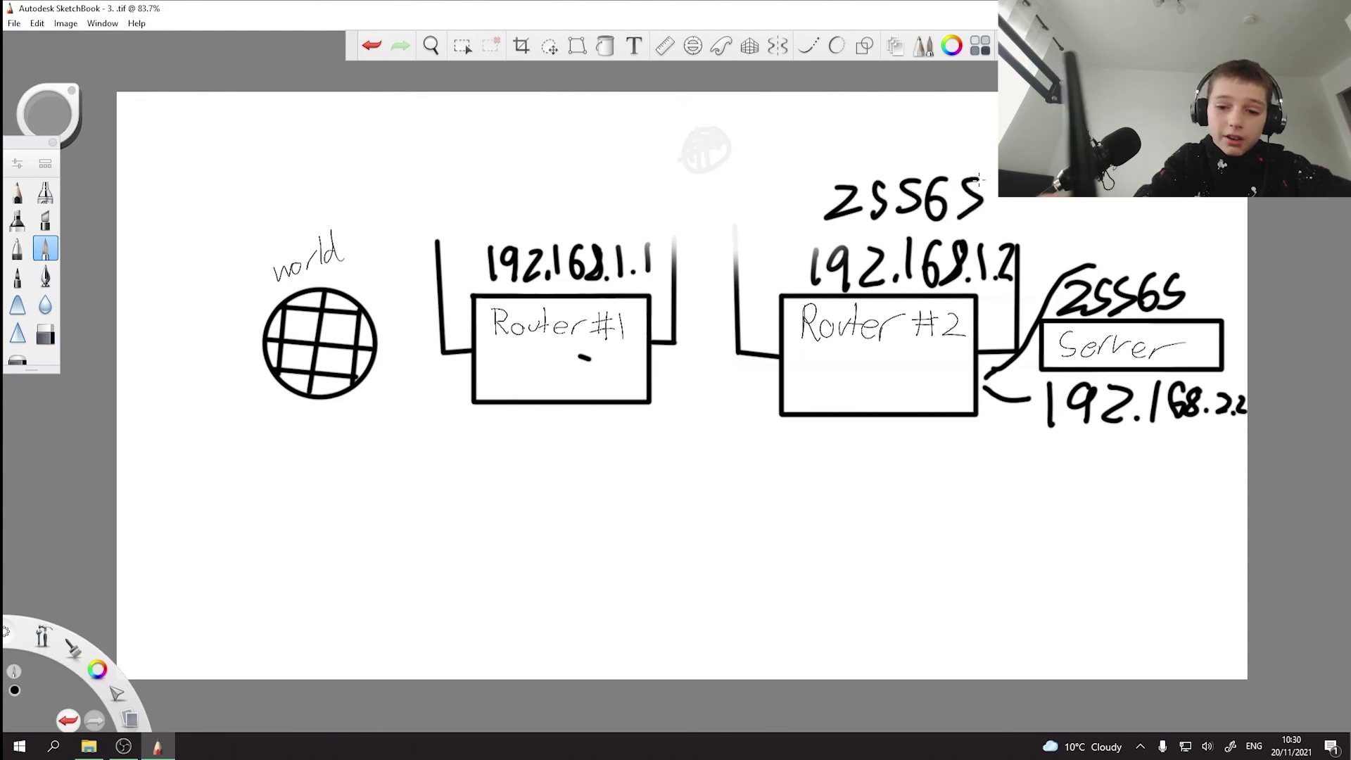
pyautogui.moveTo(818, 203)
pyautogui.mouseDown()
pyautogui.moveTo(793, 204)
pyautogui.moveTo(672, 302)
pyautogui.moveTo(800, 266)
pyautogui.moveTo(686, 322)
pyautogui.moveTo(663, 309)
pyautogui.mouseUp()
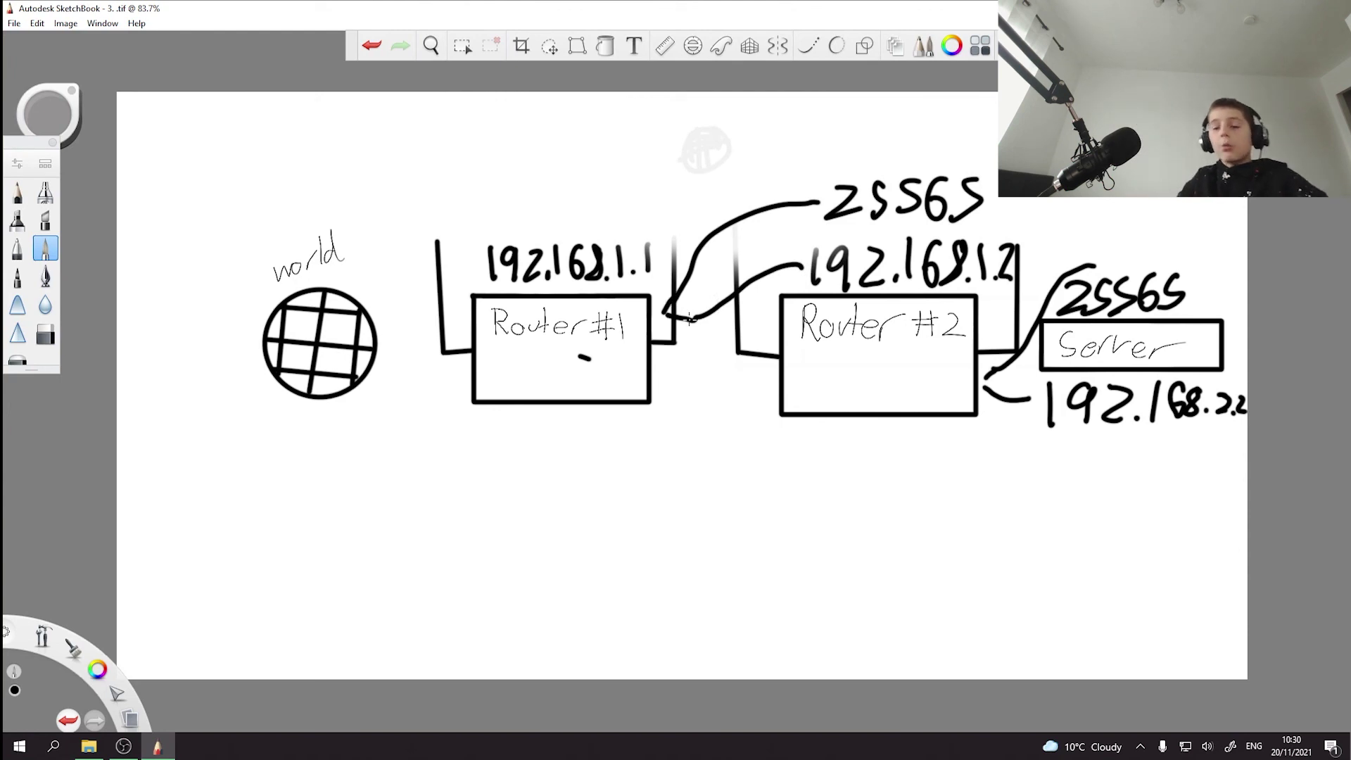